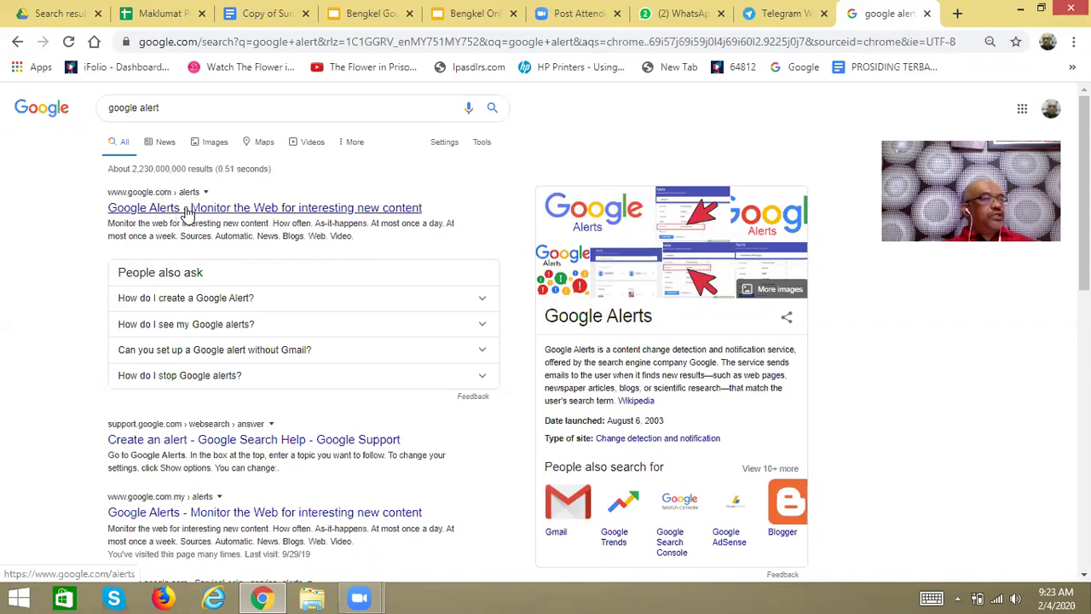
- Open the Google Alerts site from the search results and look over the existing alerts and profile suggestions
click(186, 212)
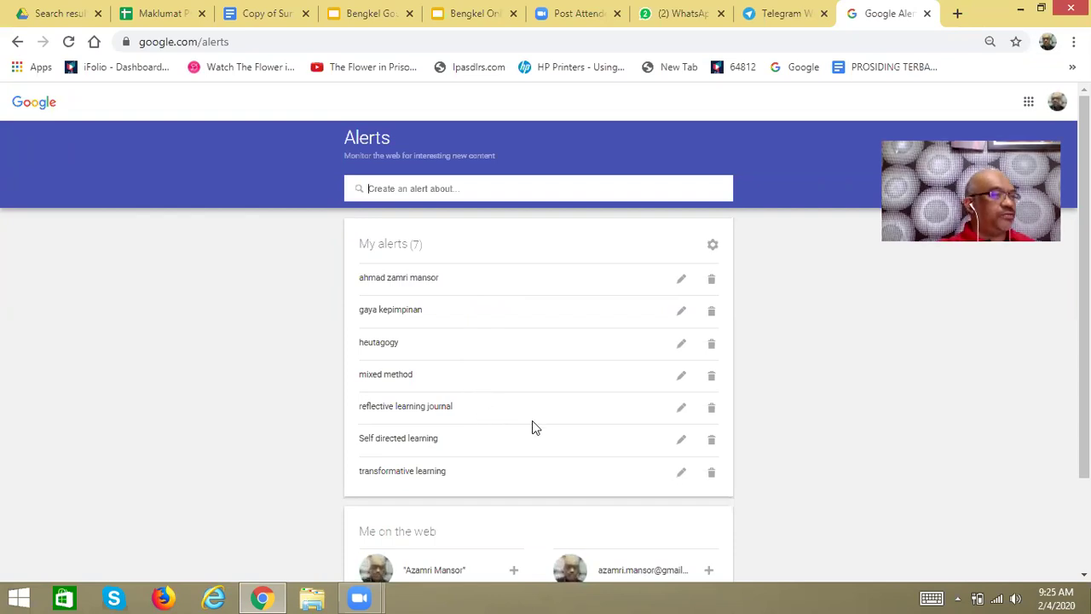
scroll(532, 420, down, 3)
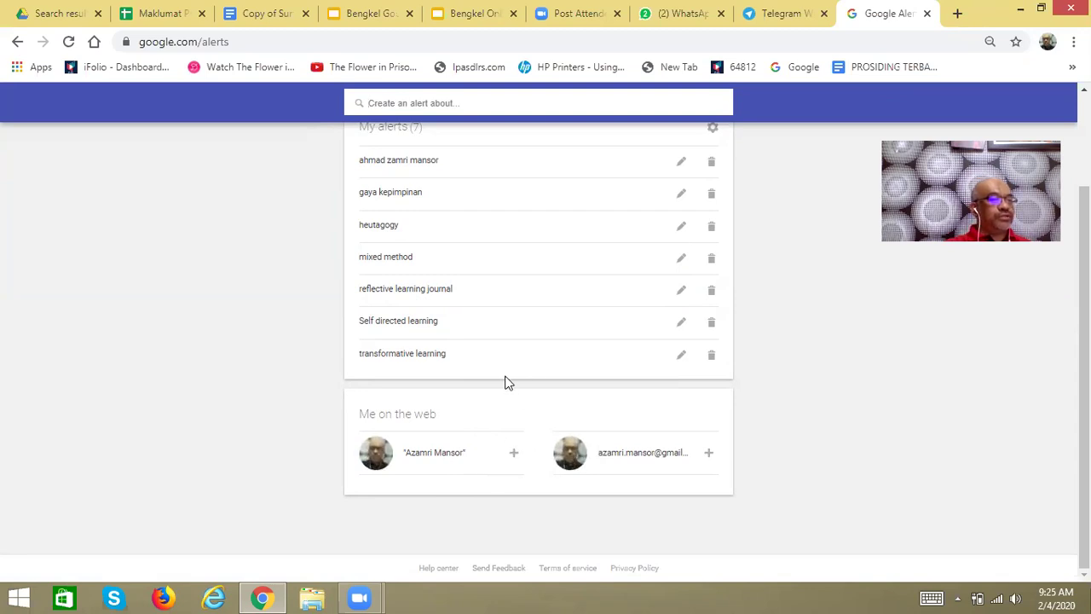
scroll(477, 413, up, 3)
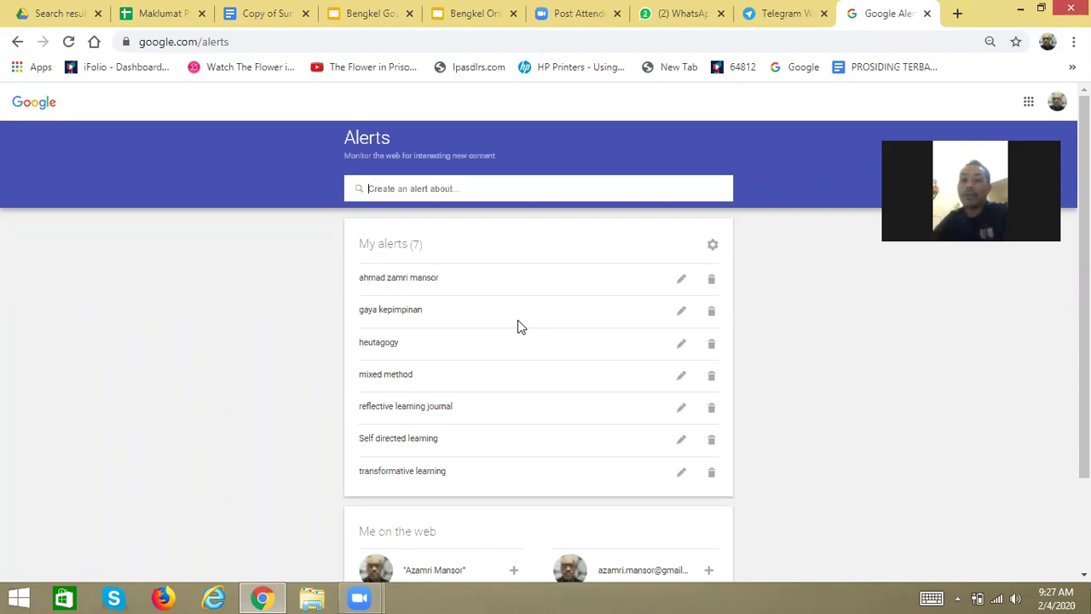
- Enter "higher education" as the topic of a new alert and show its detailed options
text(hi)
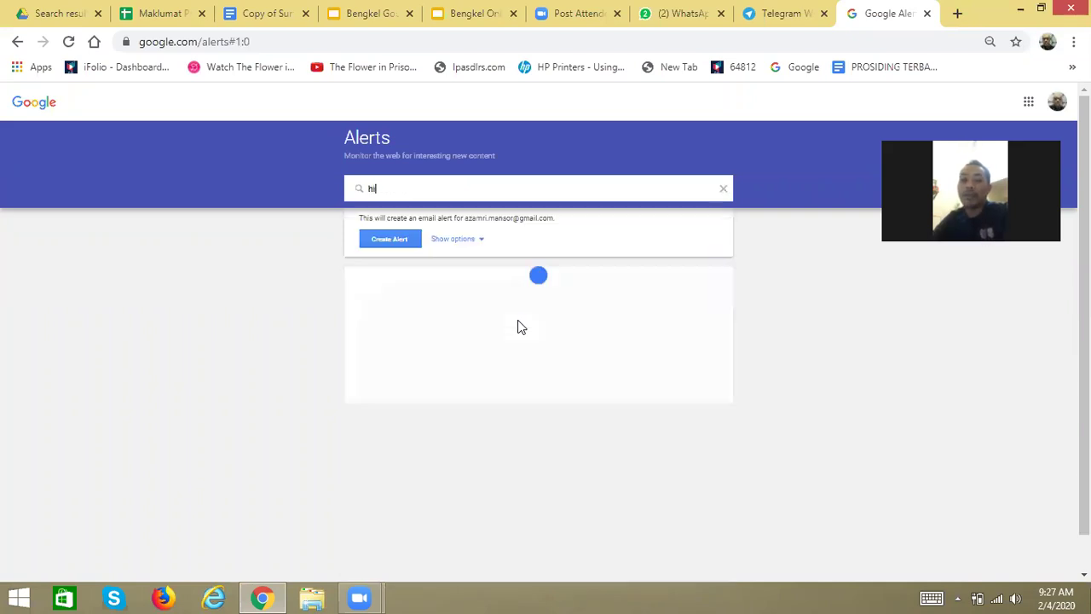
text(gher educa)
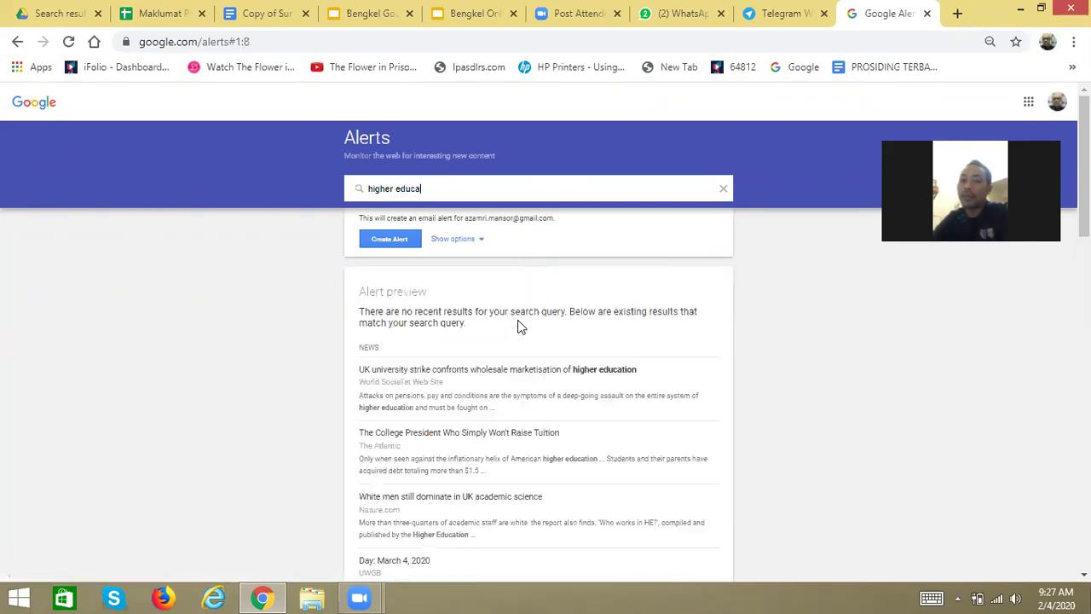
text(tion)
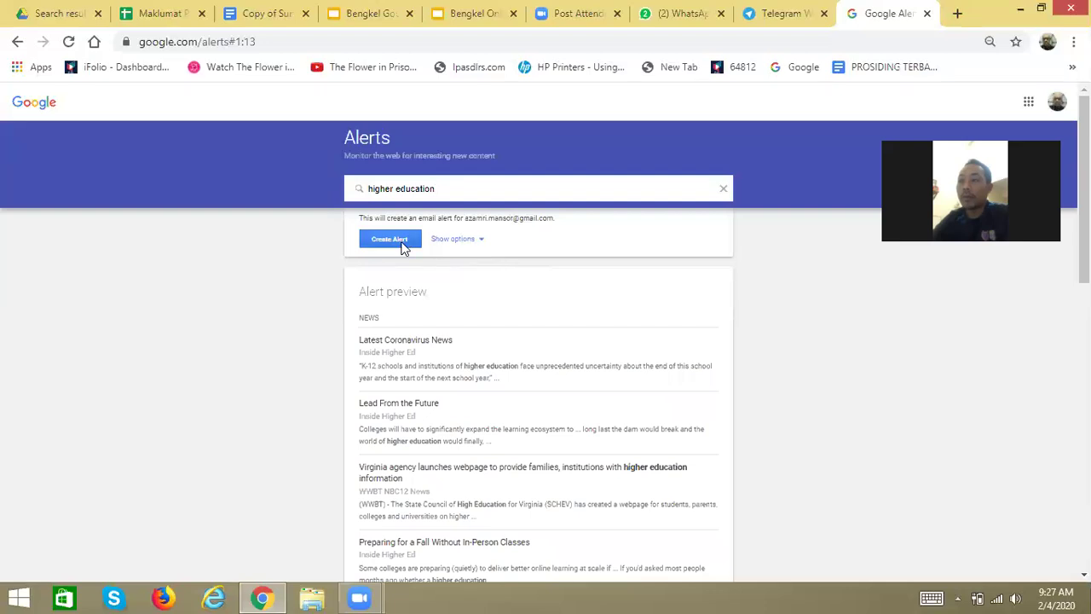
click(481, 245)
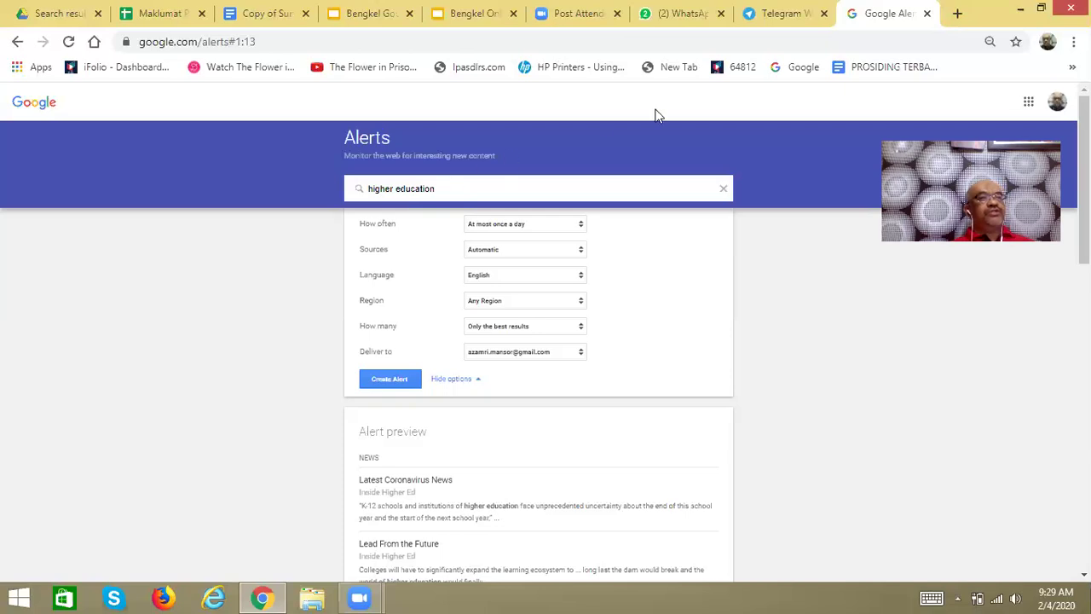
- Open the Gmail inbox at gmail.com in a new browser tab
click(960, 14)
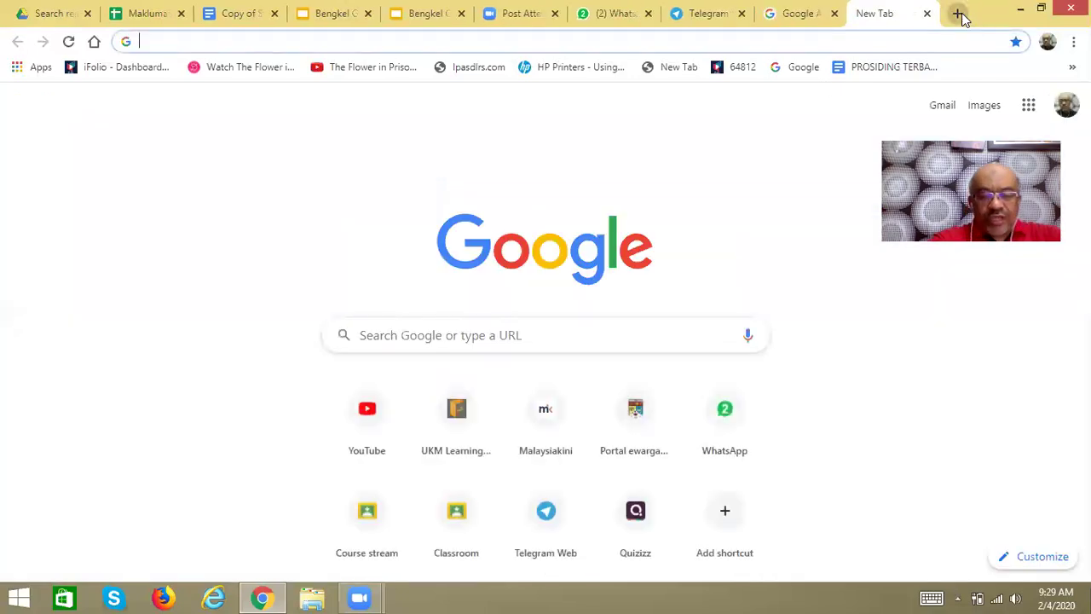
text(gmail)
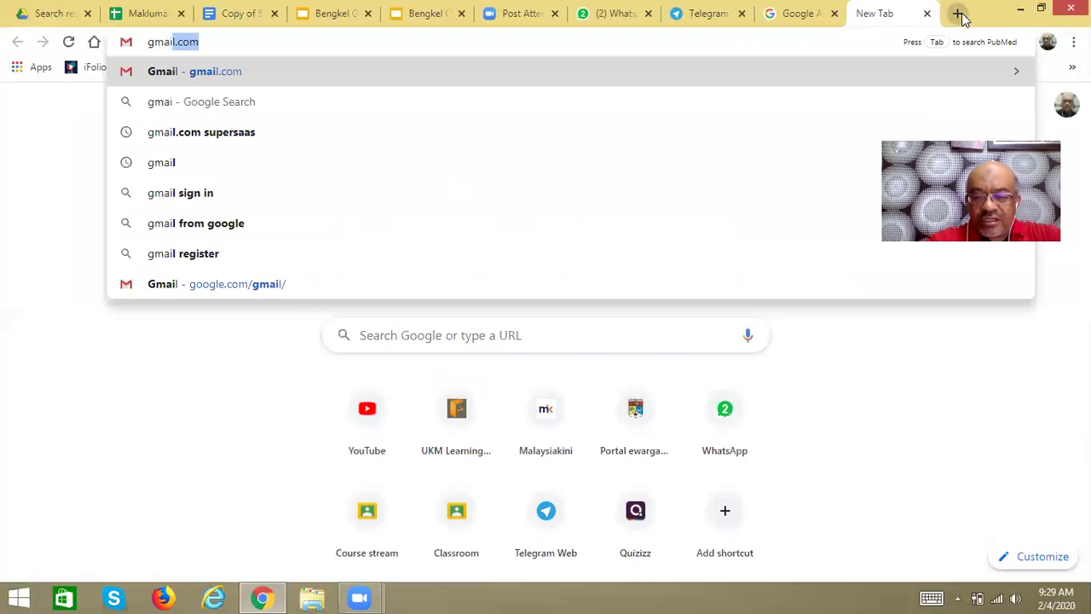
text(.)
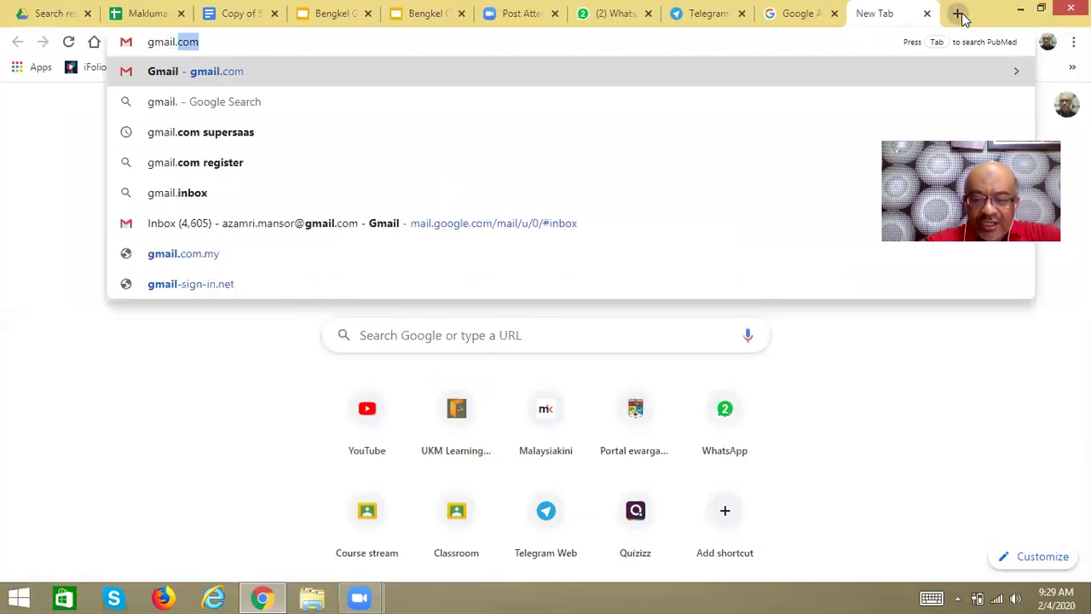
text(com)
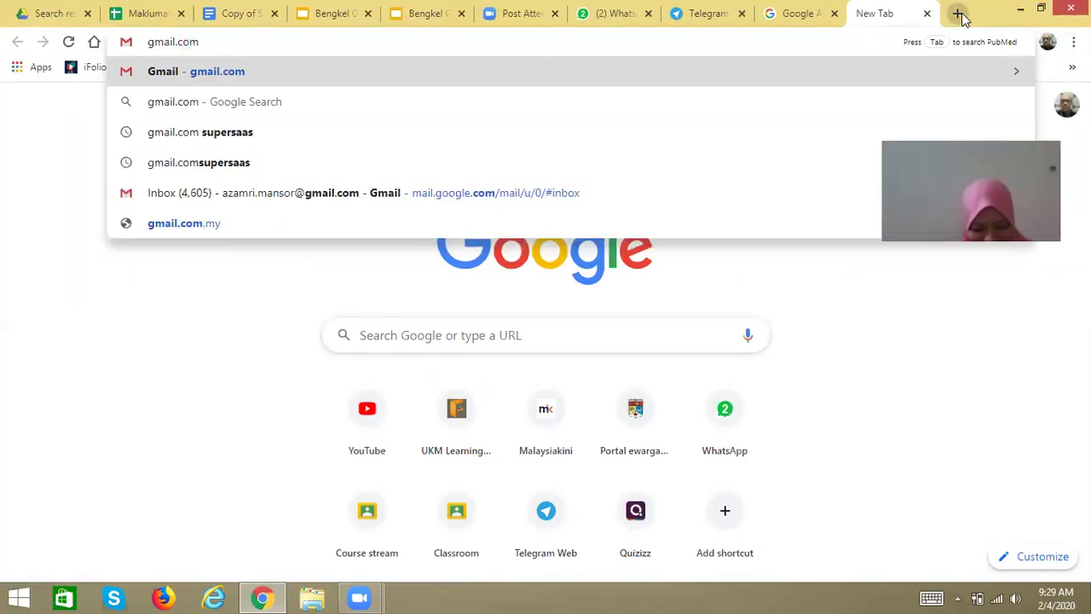
key(Return)
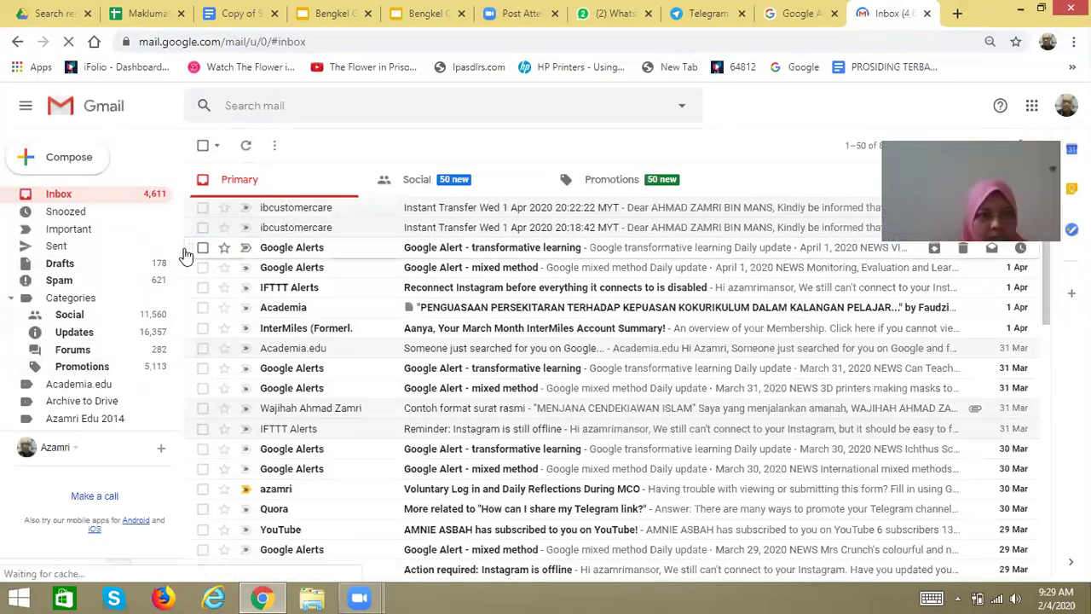
- Find the Heutagogy label in the mailbox and list the alert messages filed under it
scroll(177, 254, down, 1)
drag(177, 254, 181, 332)
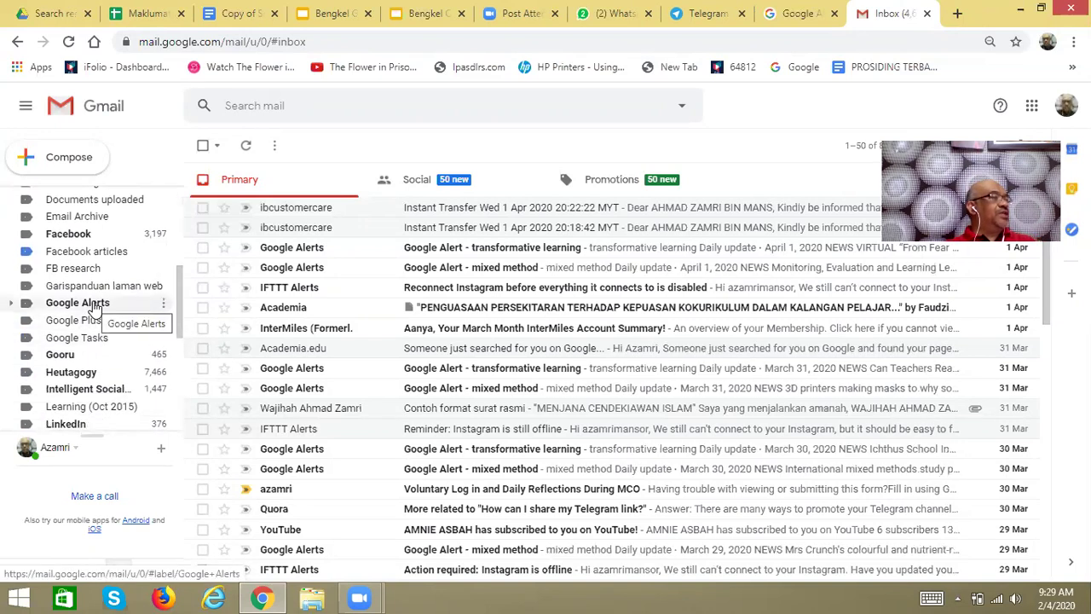
click(92, 375)
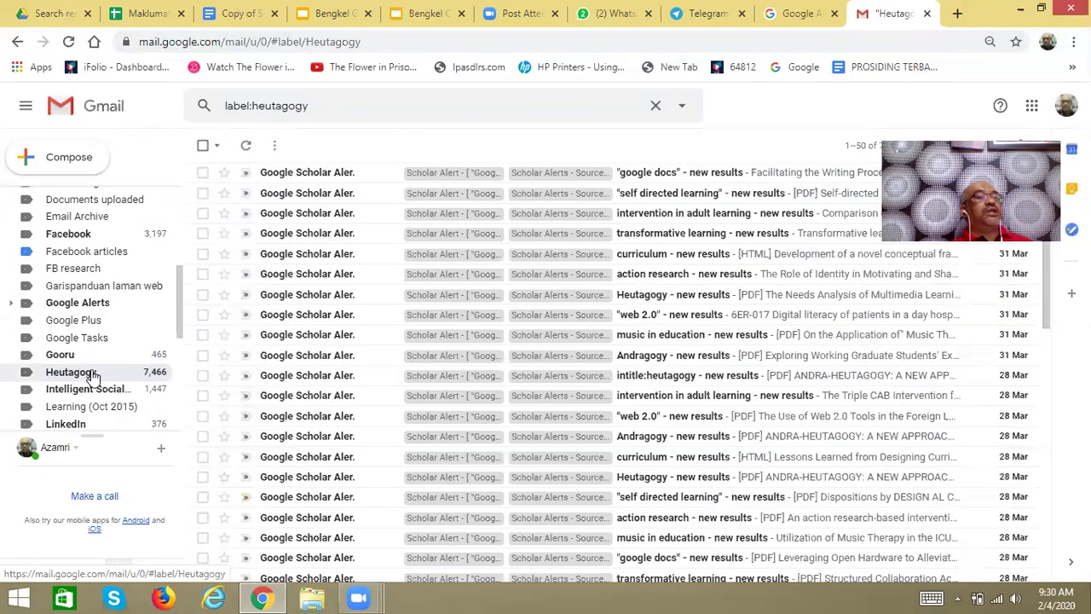
key(super)
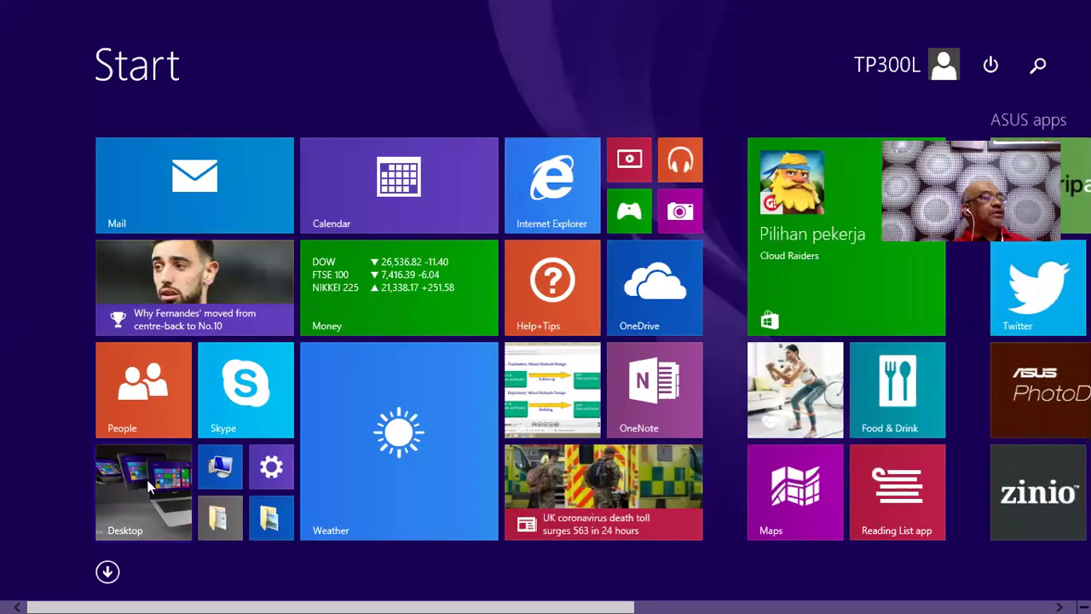
click(150, 486)
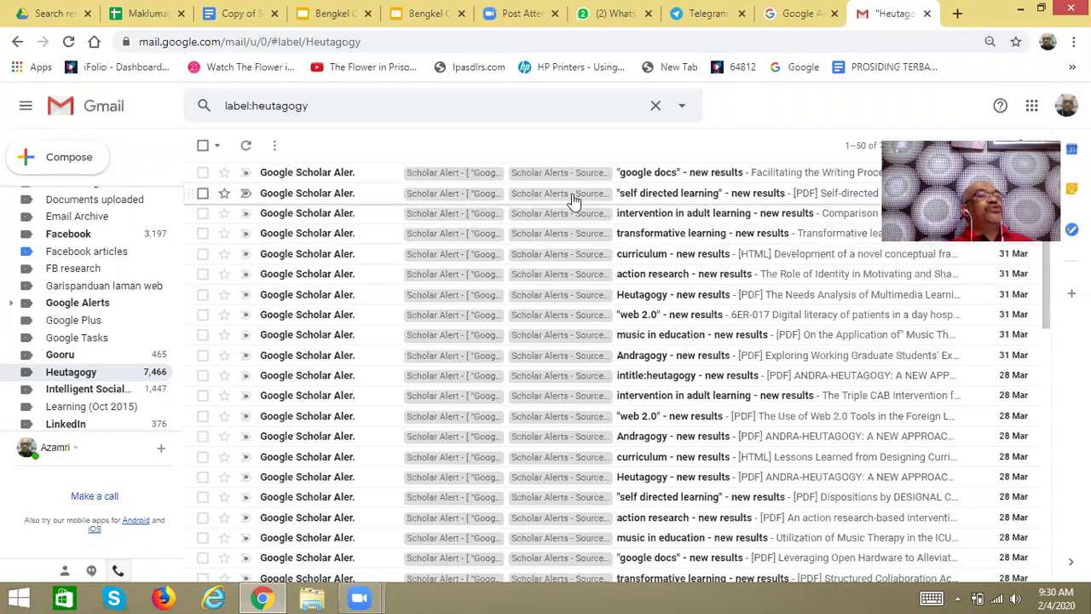
- Open the "self directed learning" alert email and its first article, on learning readiness among nursing undergraduates
click(622, 193)
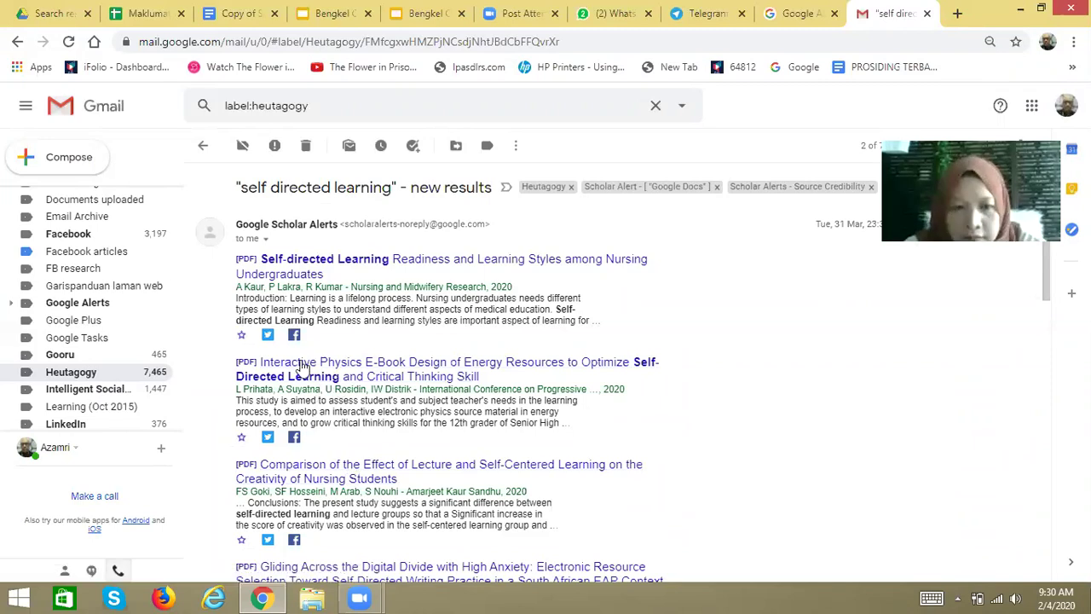
click(294, 261)
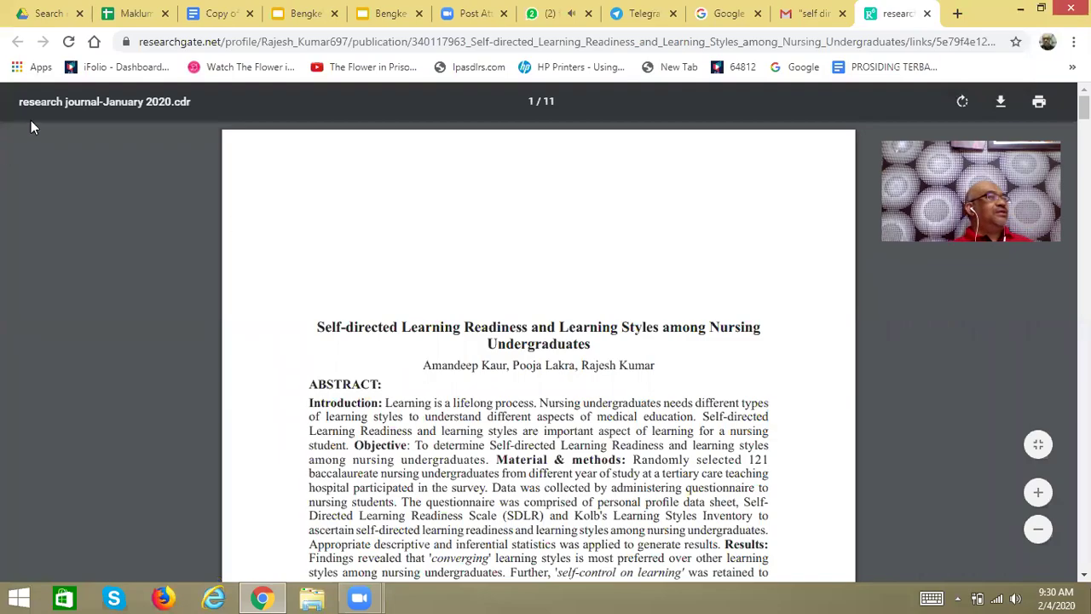
key(super)
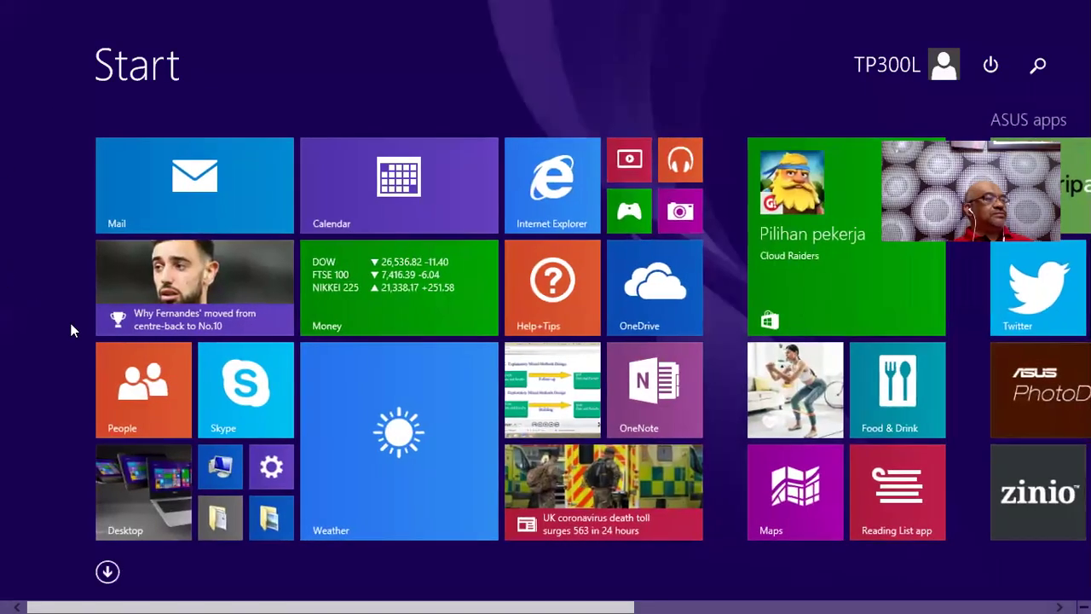
click(157, 483)
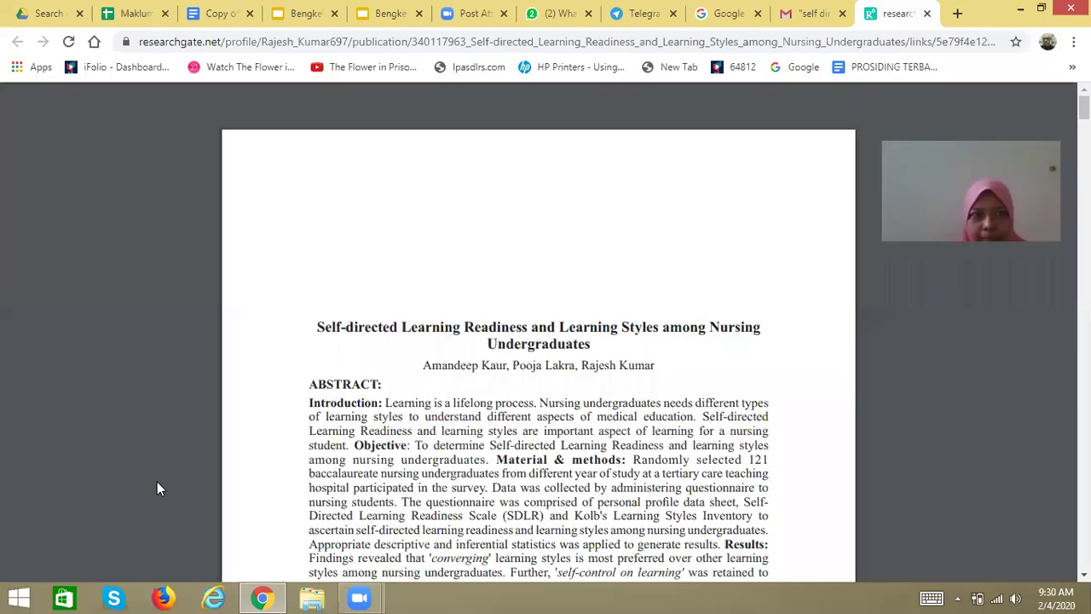
key(super)
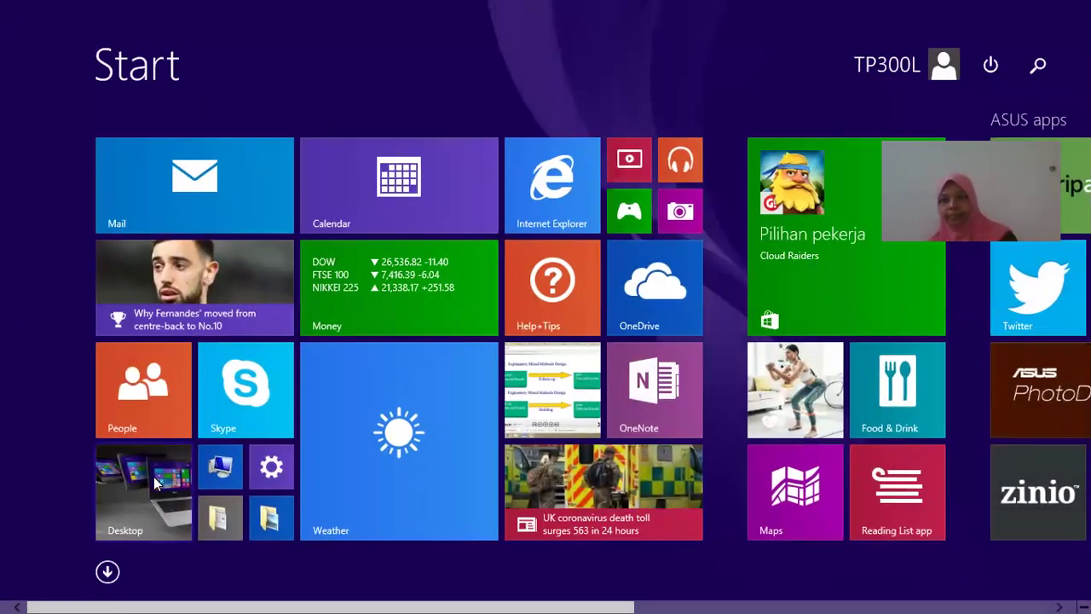
click(154, 479)
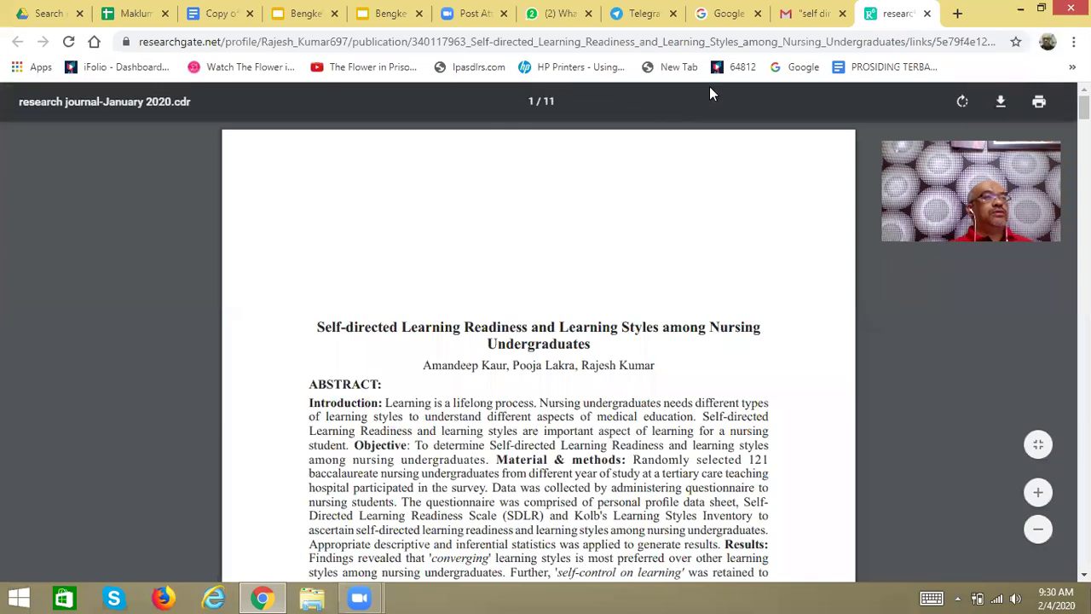
- Close the research article and return to the higher education alert being set up in Google Alerts
click(927, 13)
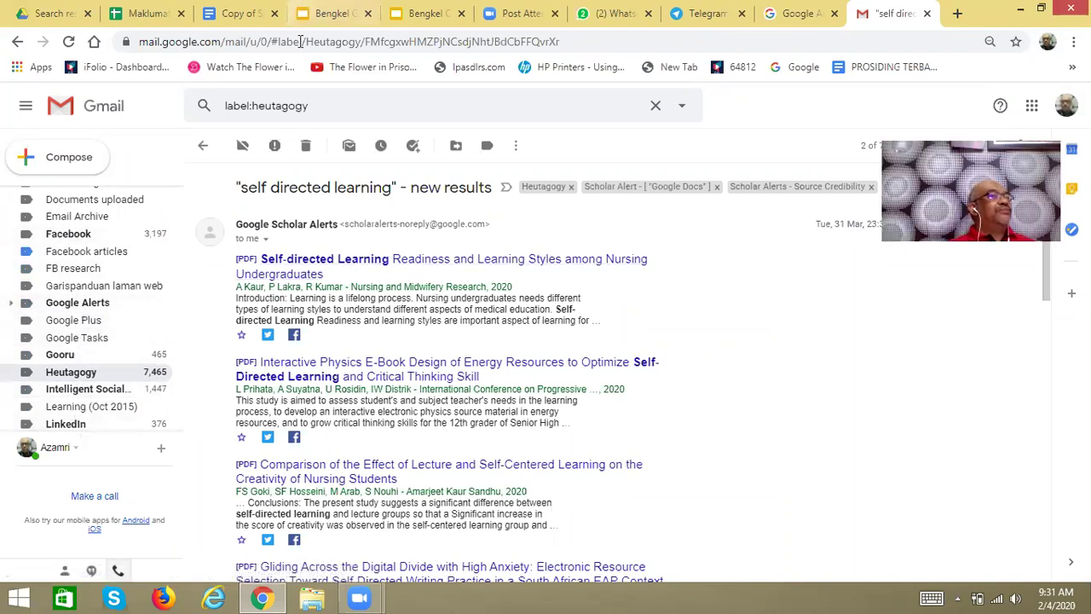
click(786, 16)
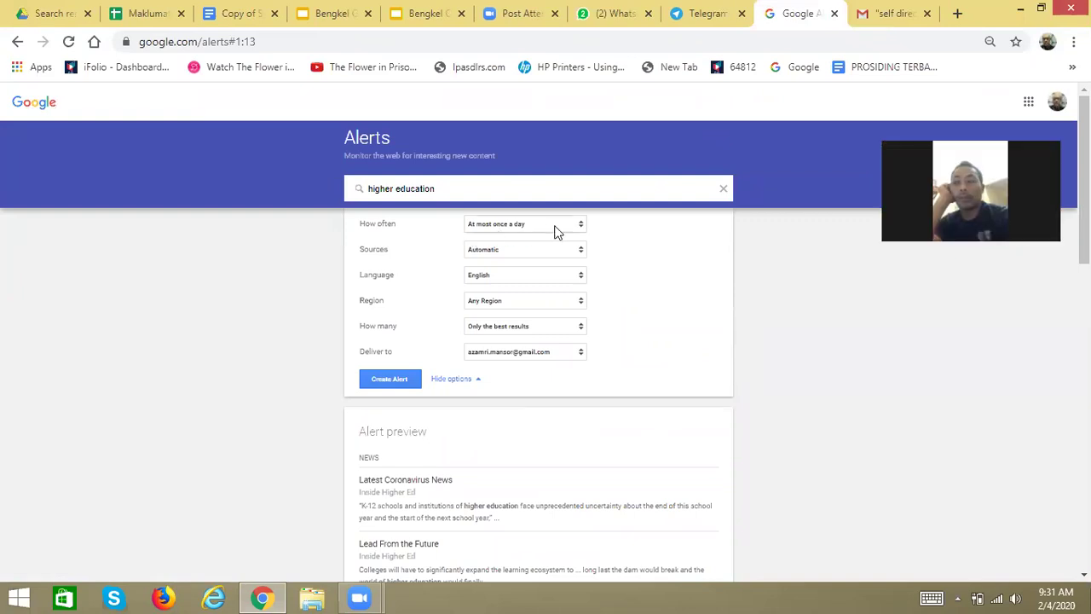
- Set the higher education alert's frequency to As-it-happens and open its list of source types
click(580, 228)
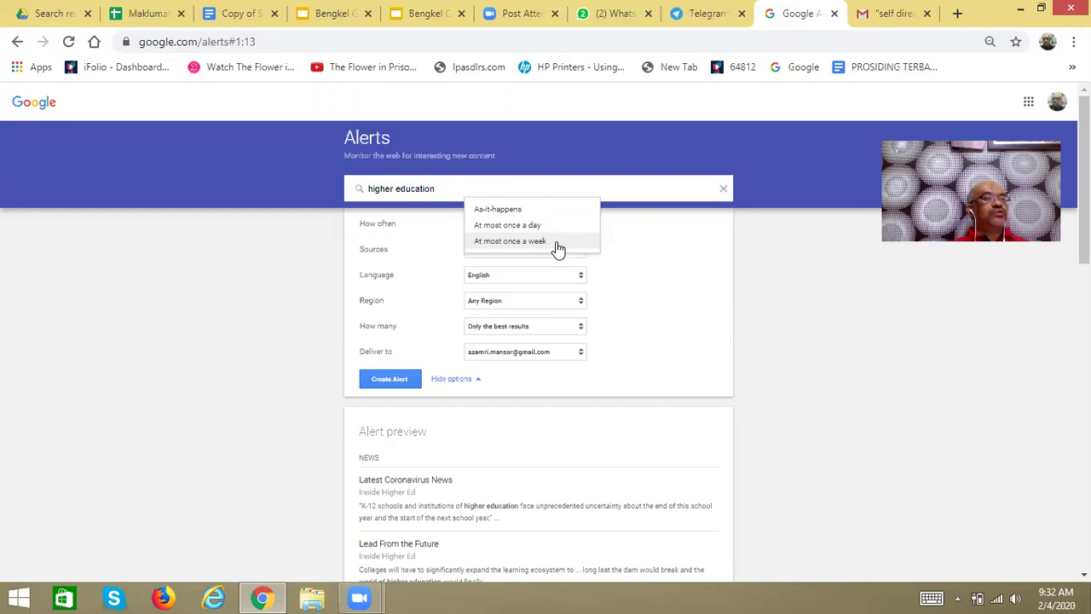
click(657, 248)
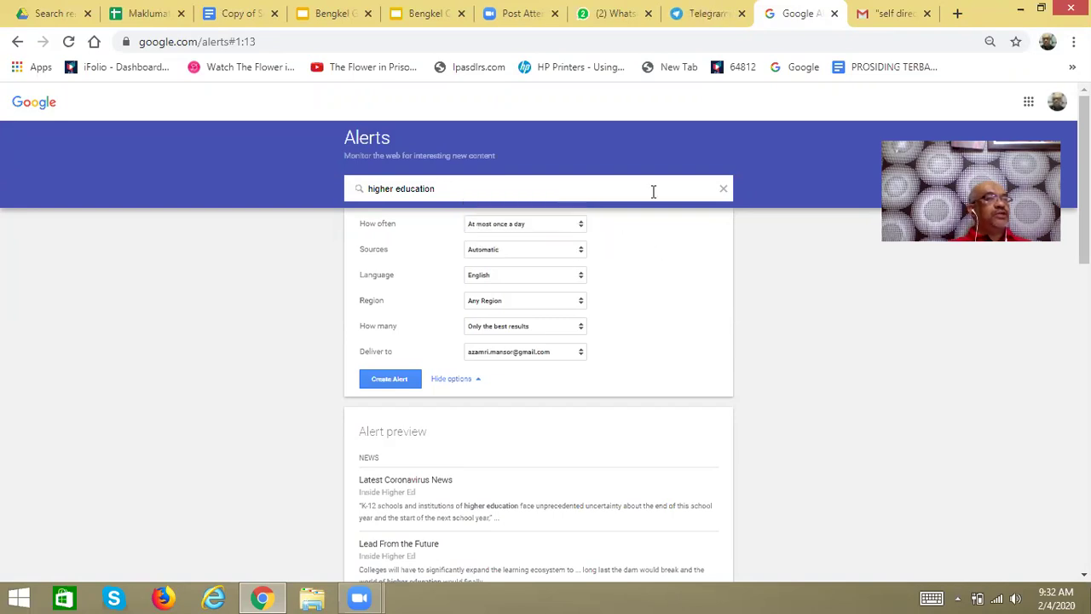
click(523, 226)
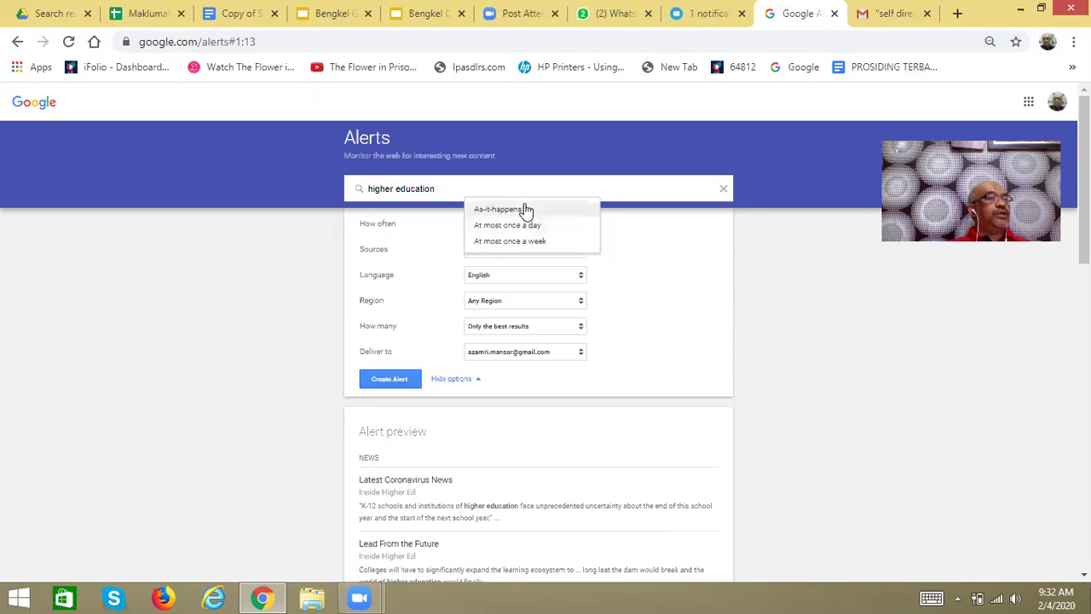
click(529, 212)
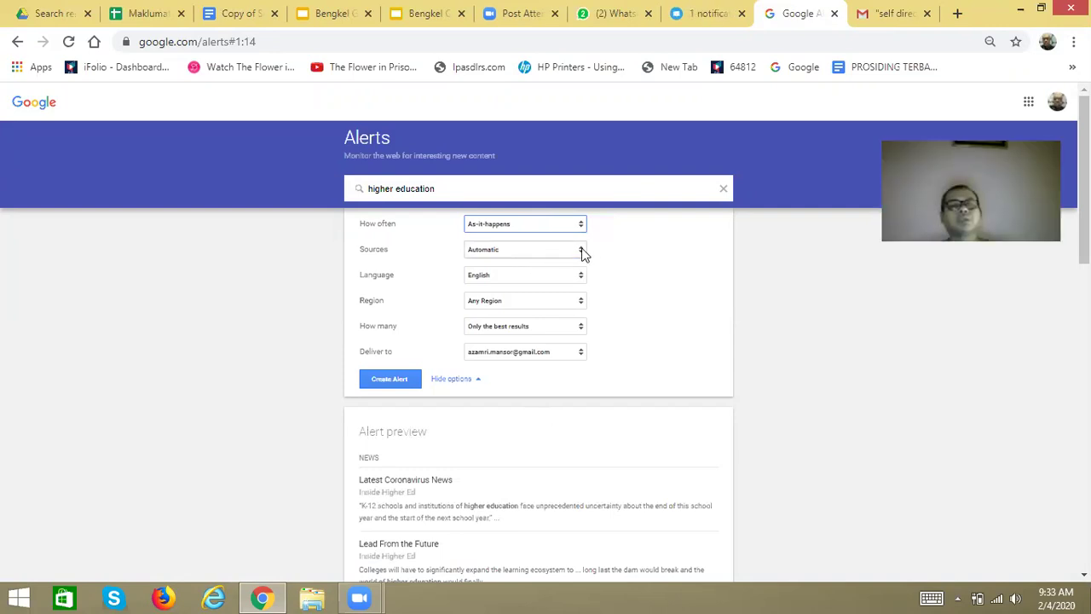
click(580, 256)
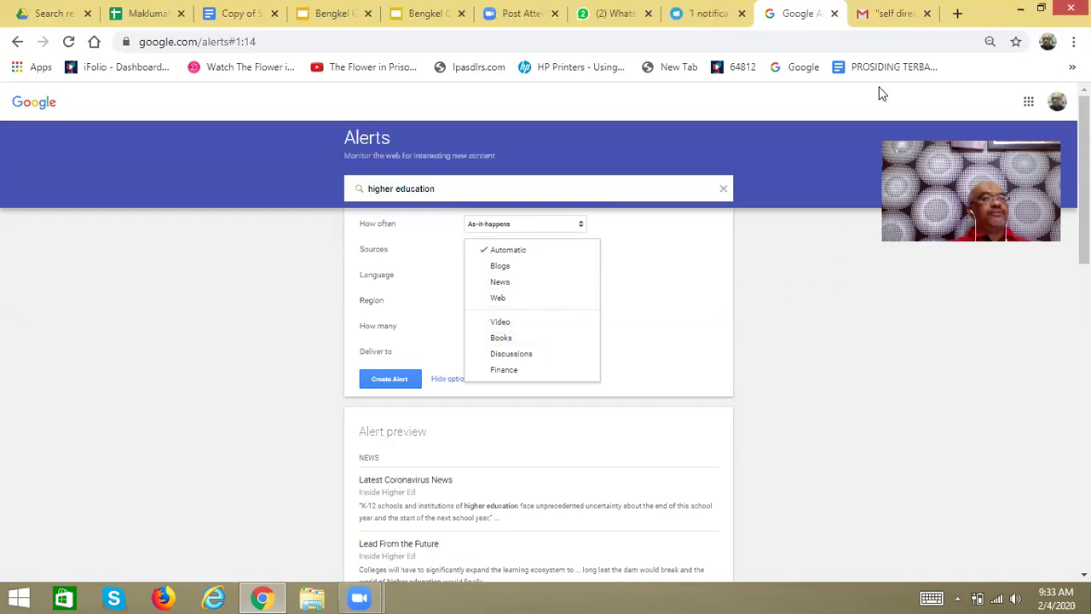
- Open a new browser tab
click(958, 14)
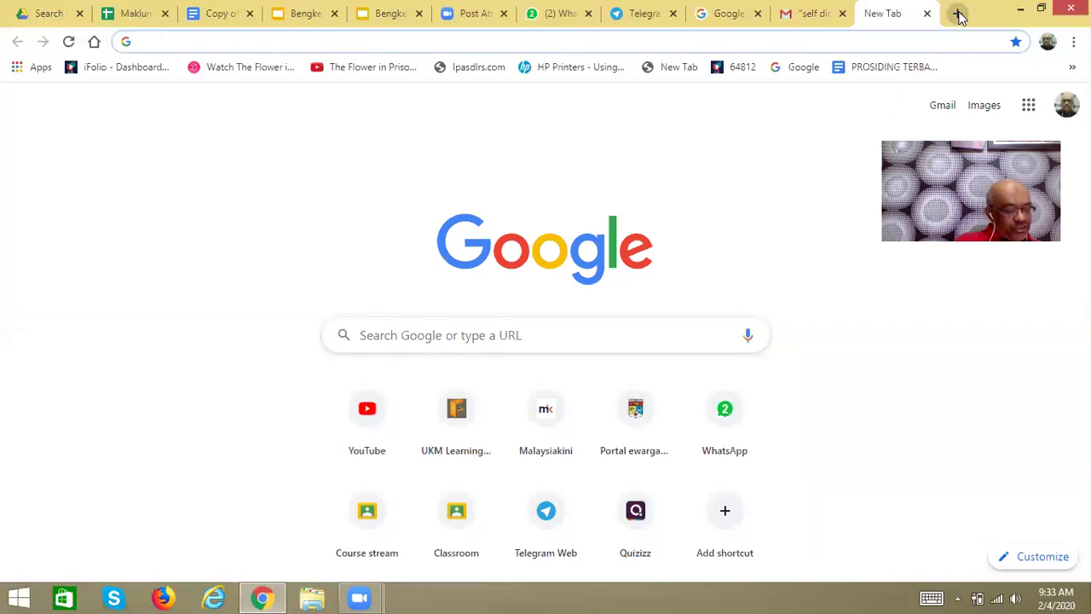
text(goog)
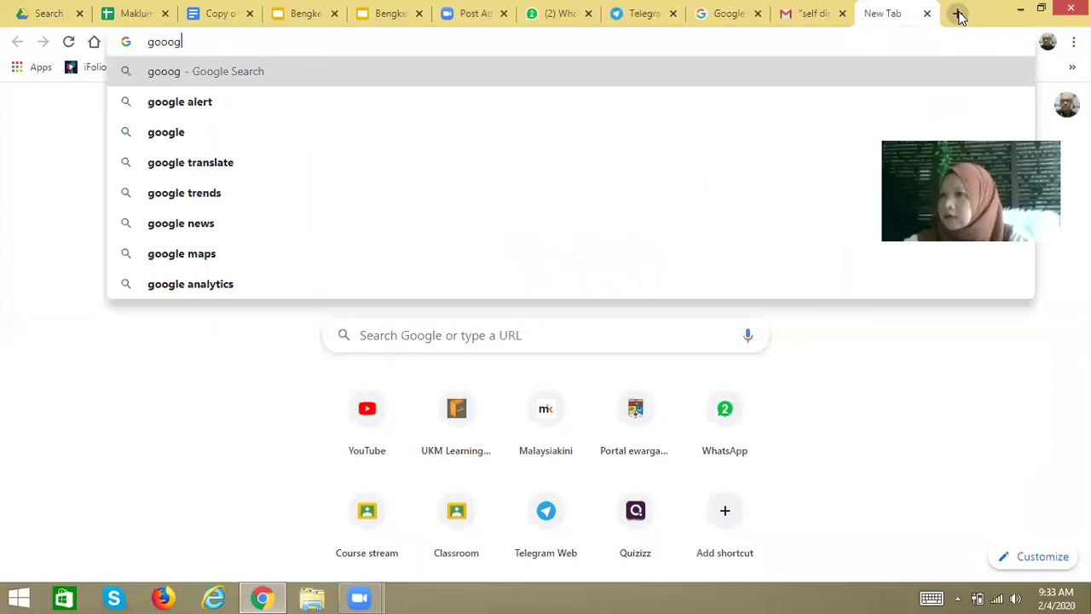
key(BackSpace)
key(BackSpace)
key(BackSpace)
key(BackSpace)
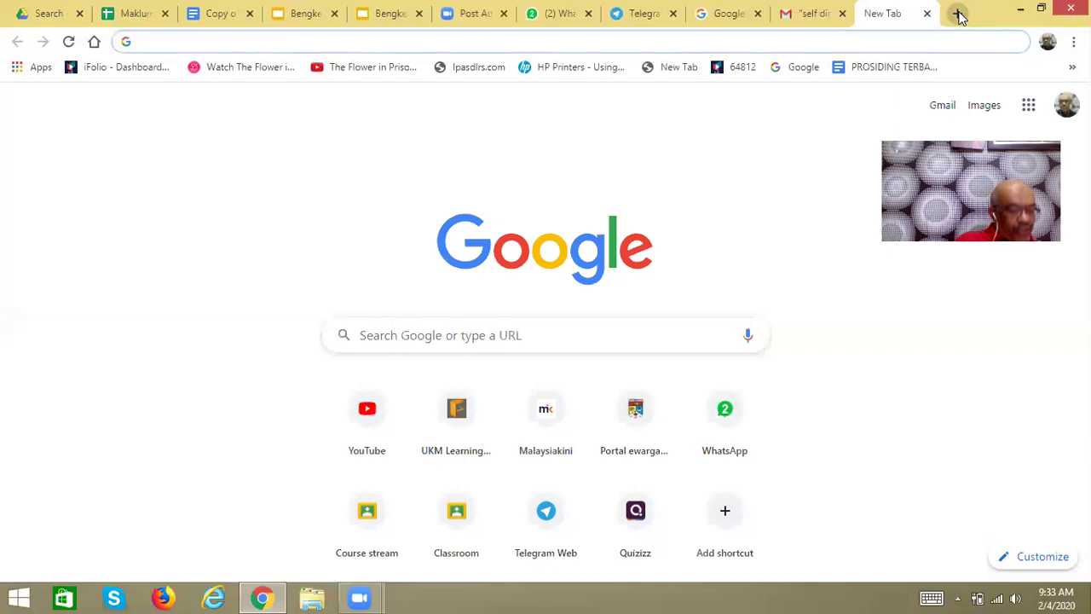
- Go to Google Books at books.google.com, correcting the mistyped address book.google.com
text(book)
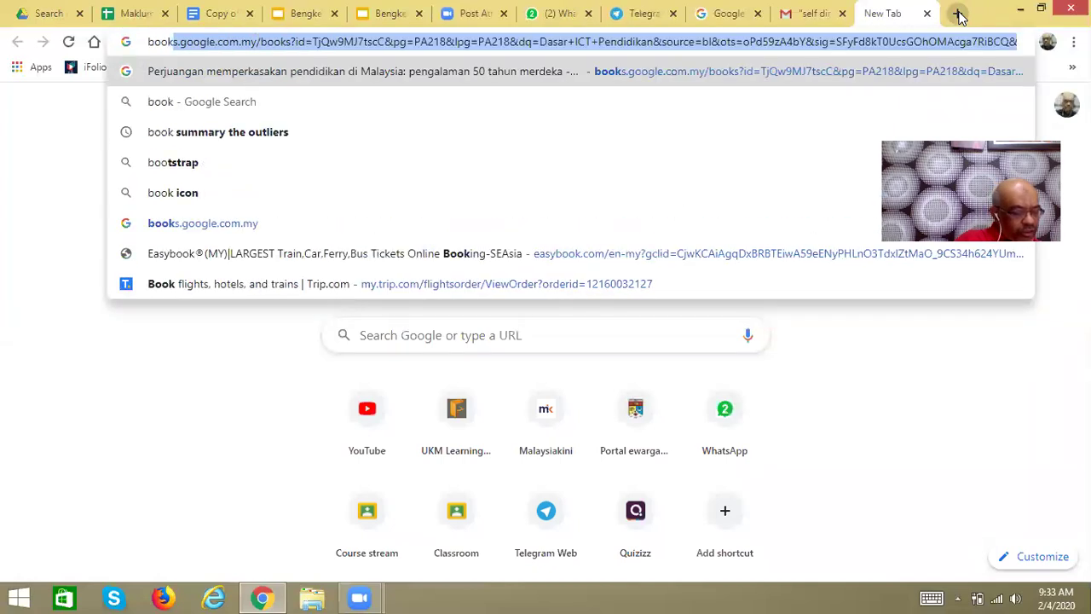
key(BackSpace)
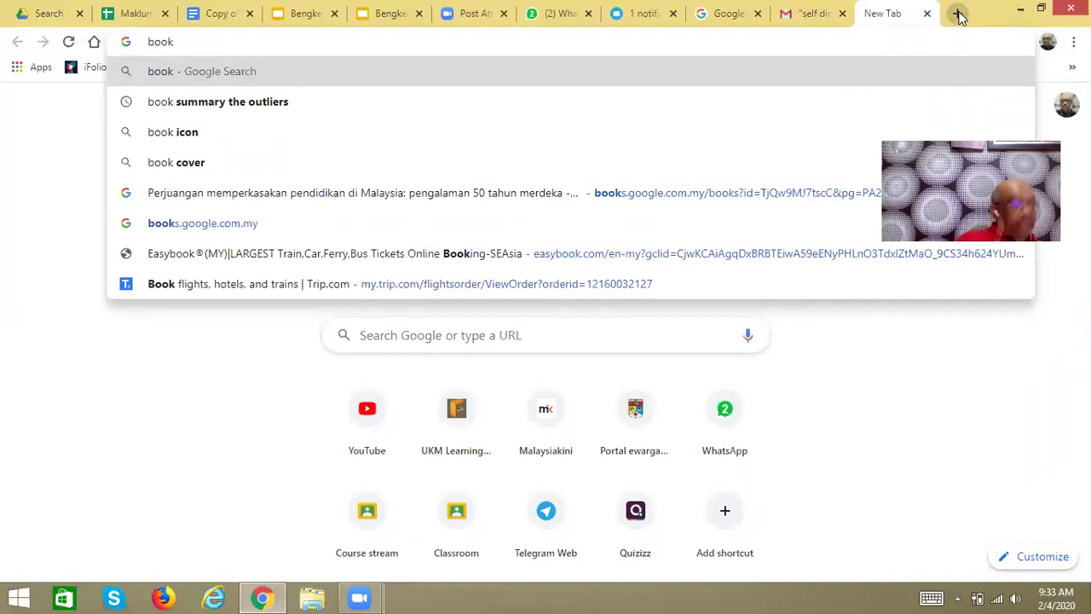
text(.)
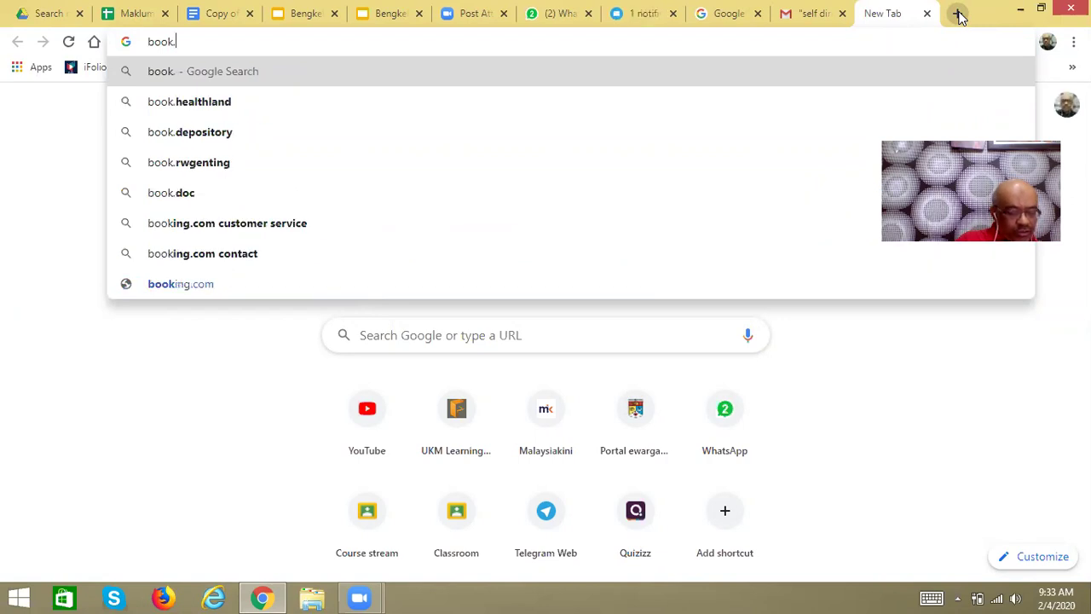
text(google)
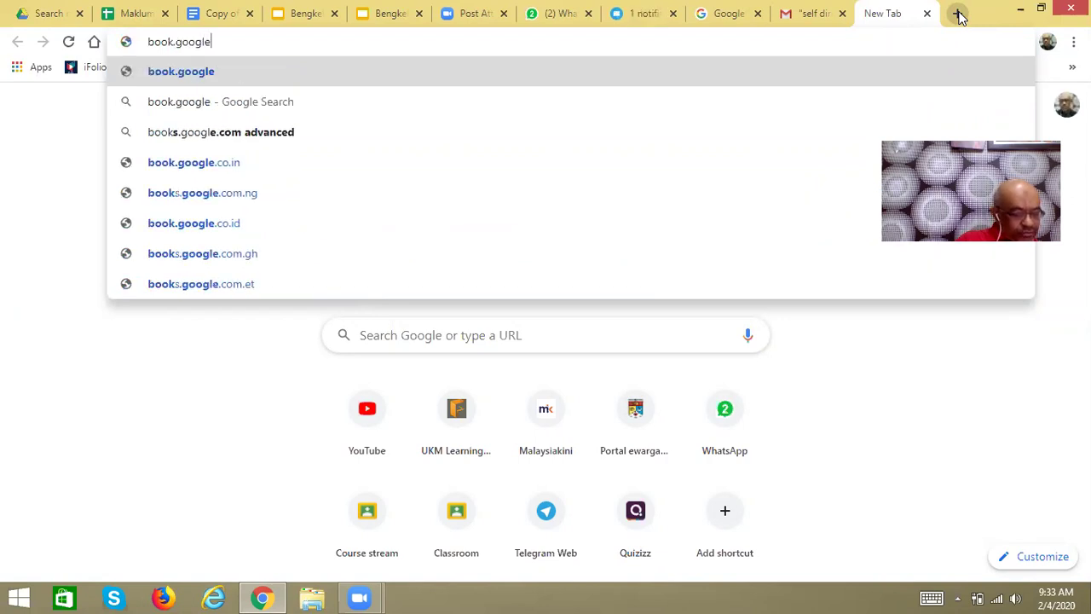
text(.com)
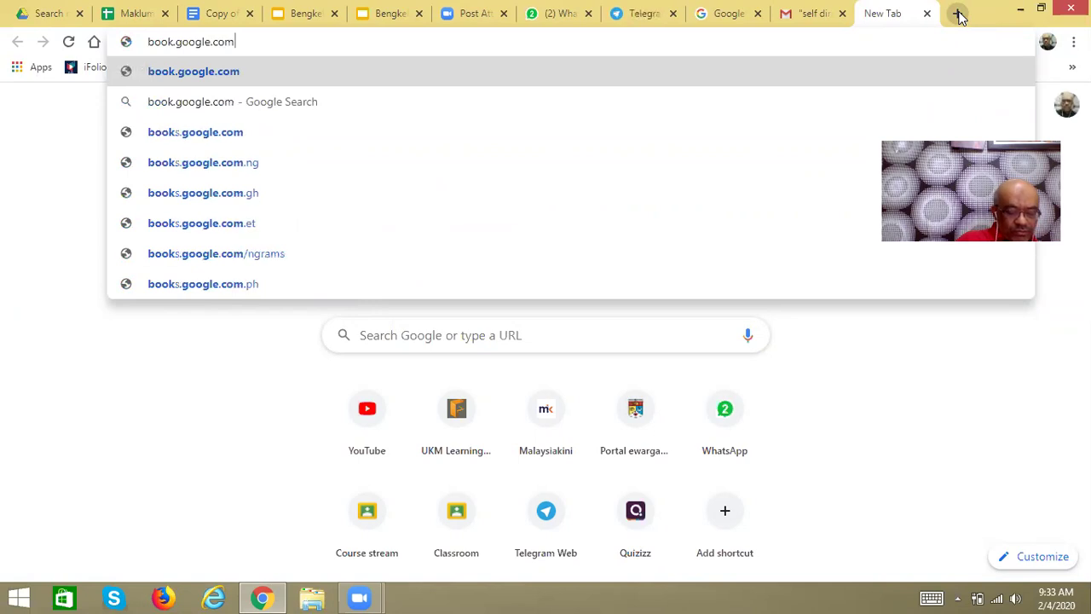
key(Return)
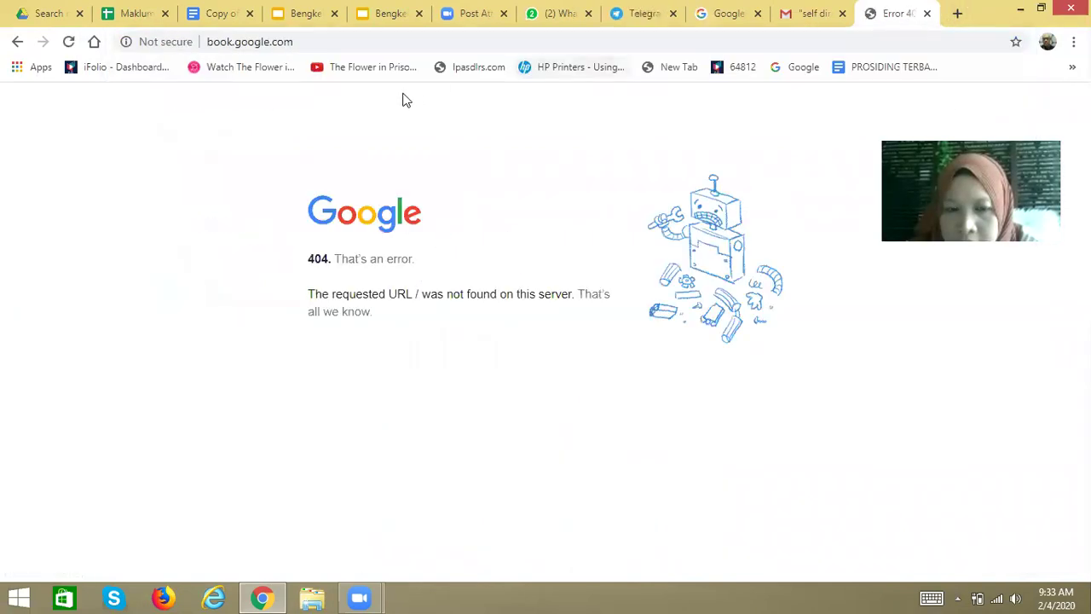
click(230, 44)
click(230, 44)
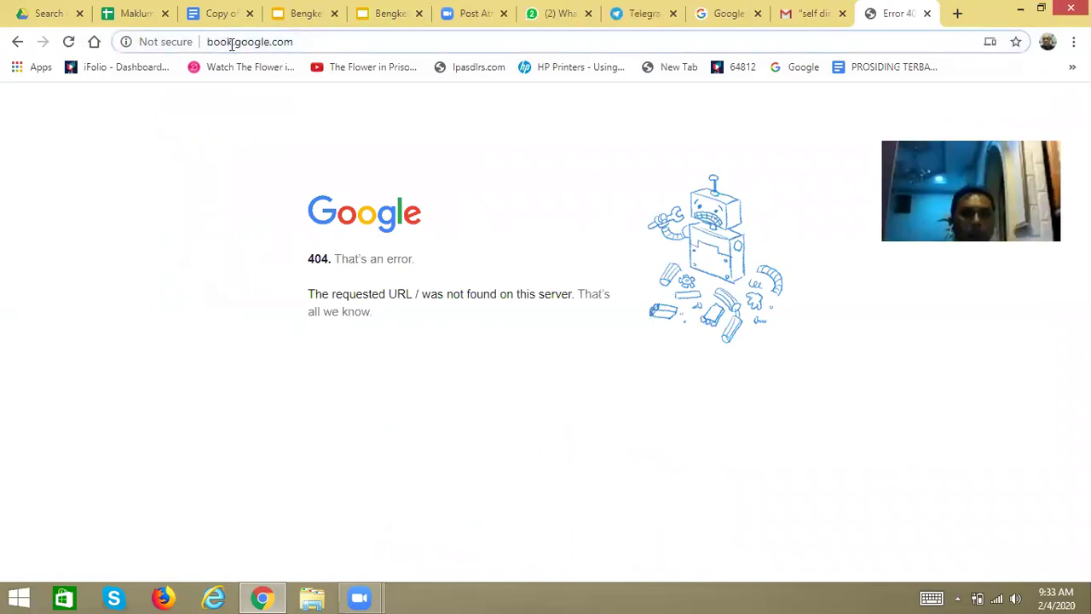
text(s)
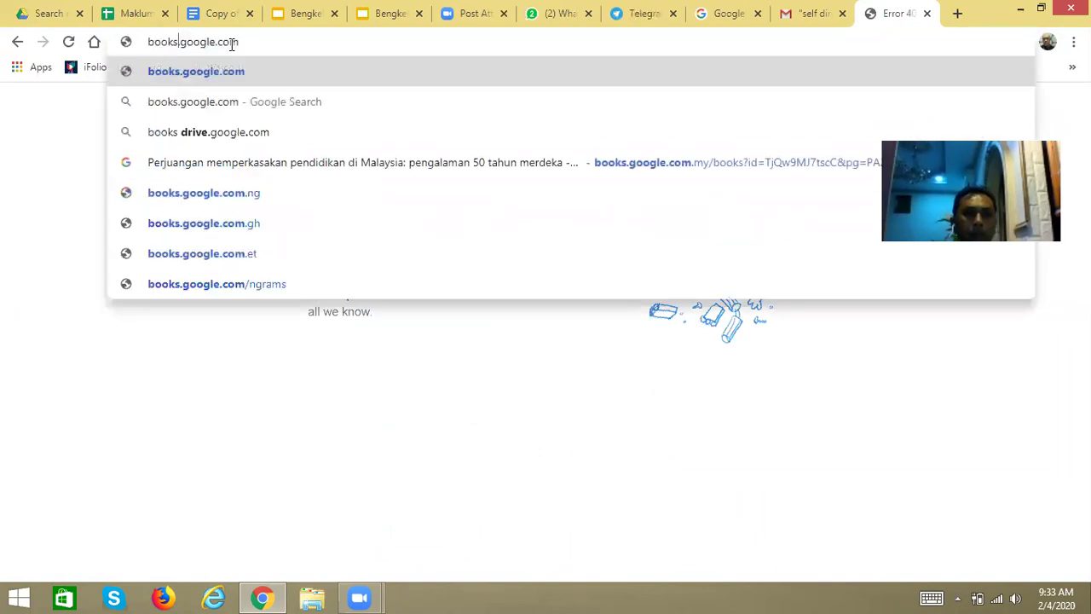
key(Return)
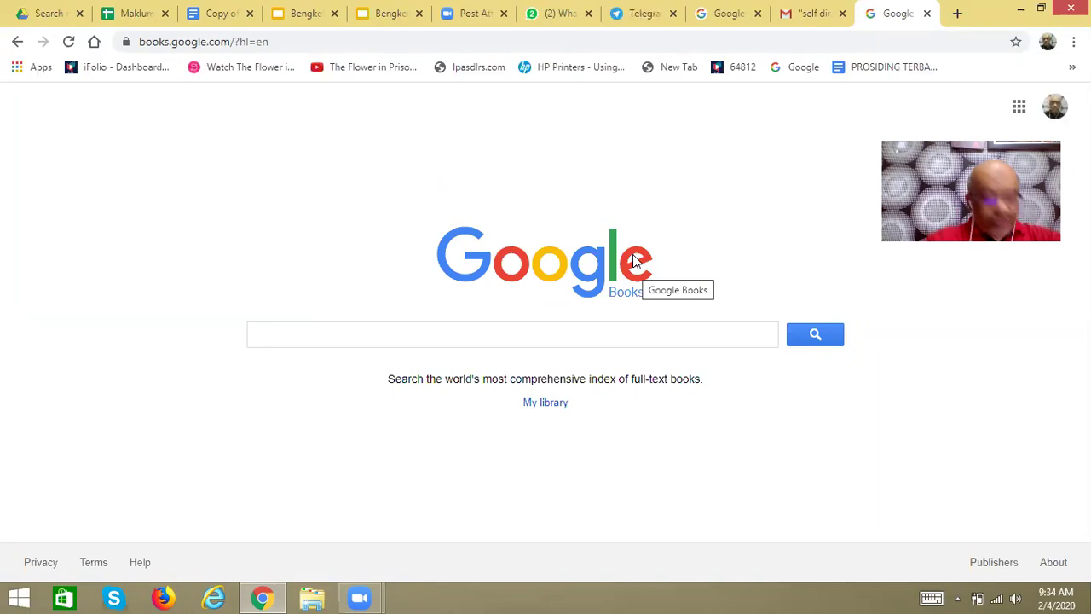
- Search Google Books for "higher education"
text(high)
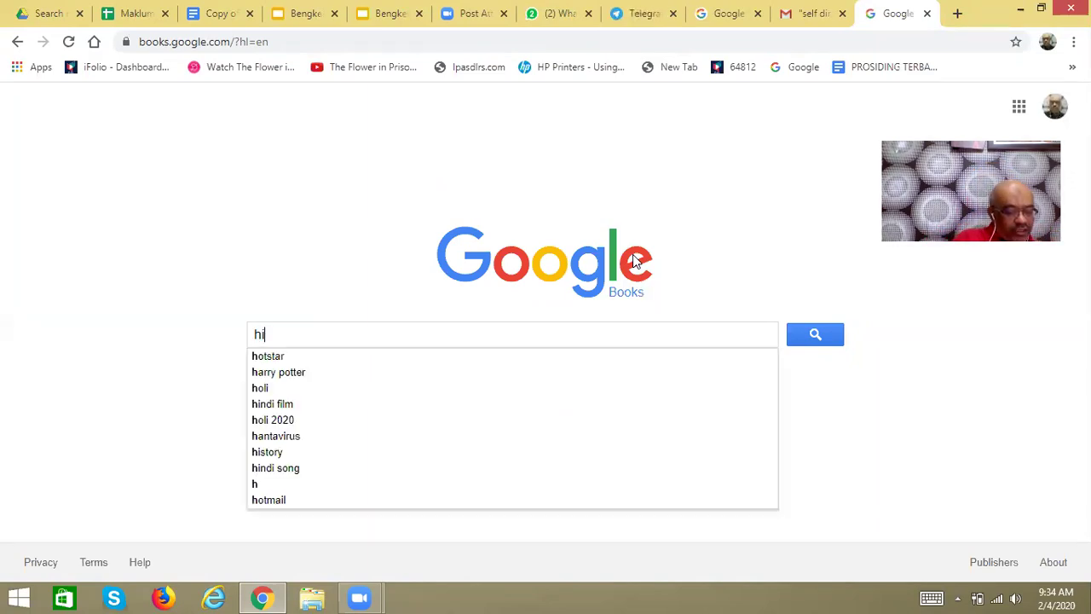
text(er e)
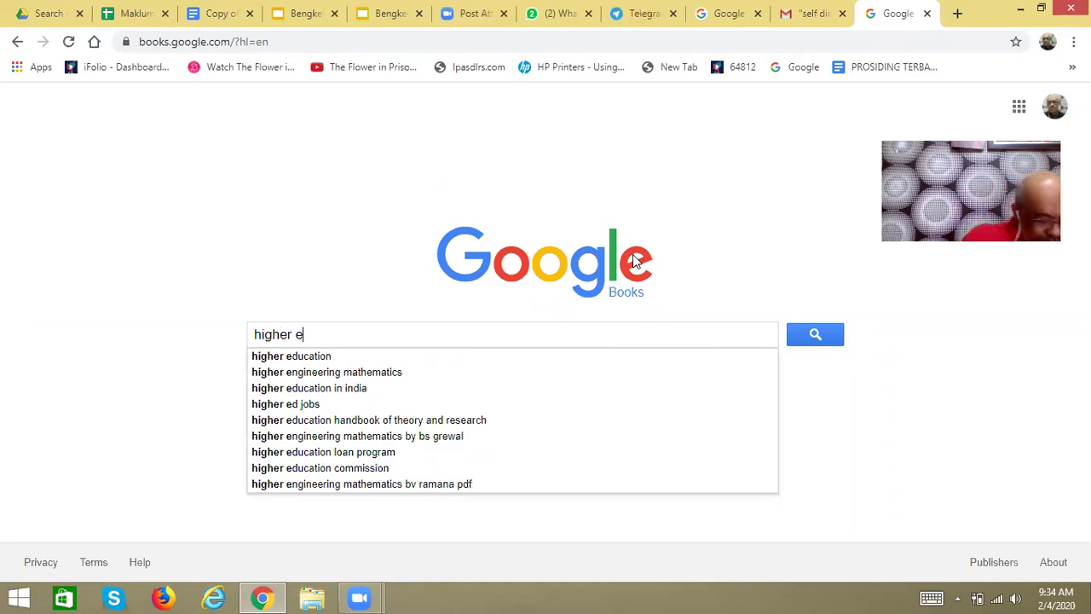
text(duc)
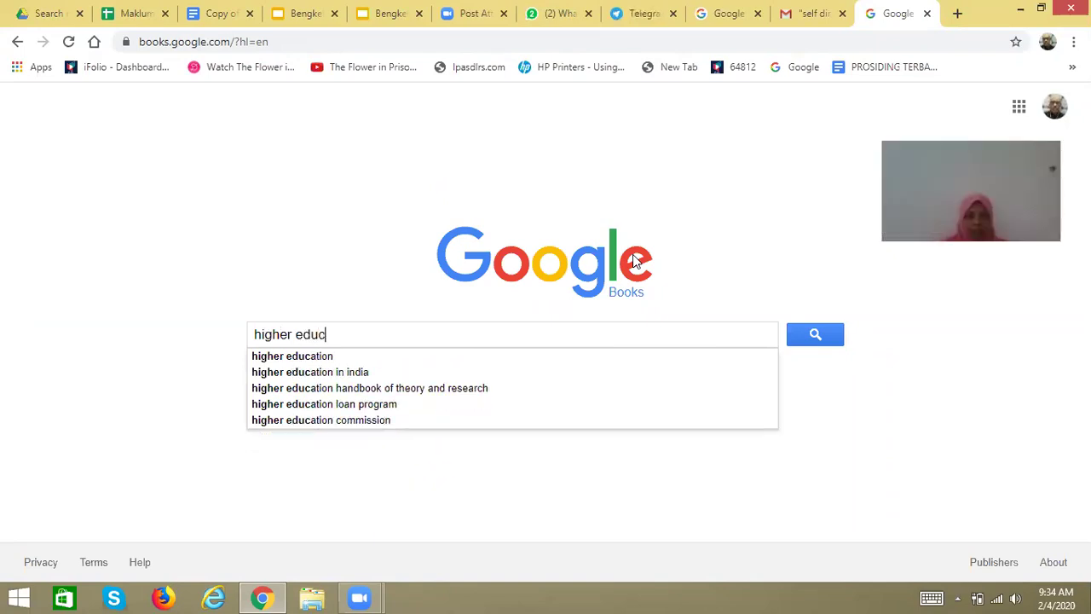
text(ation)
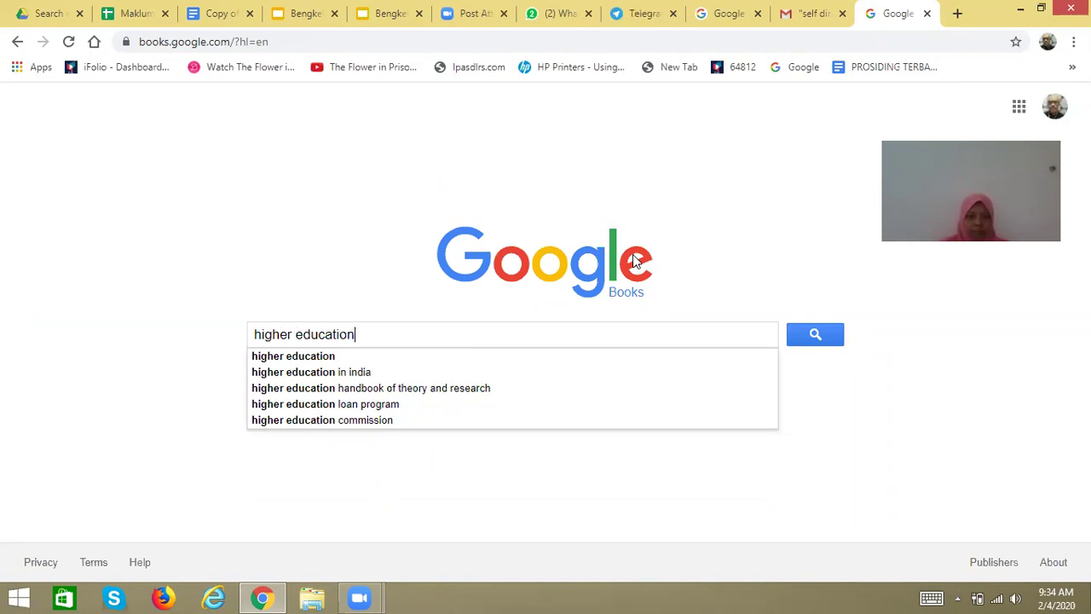
key(Return)
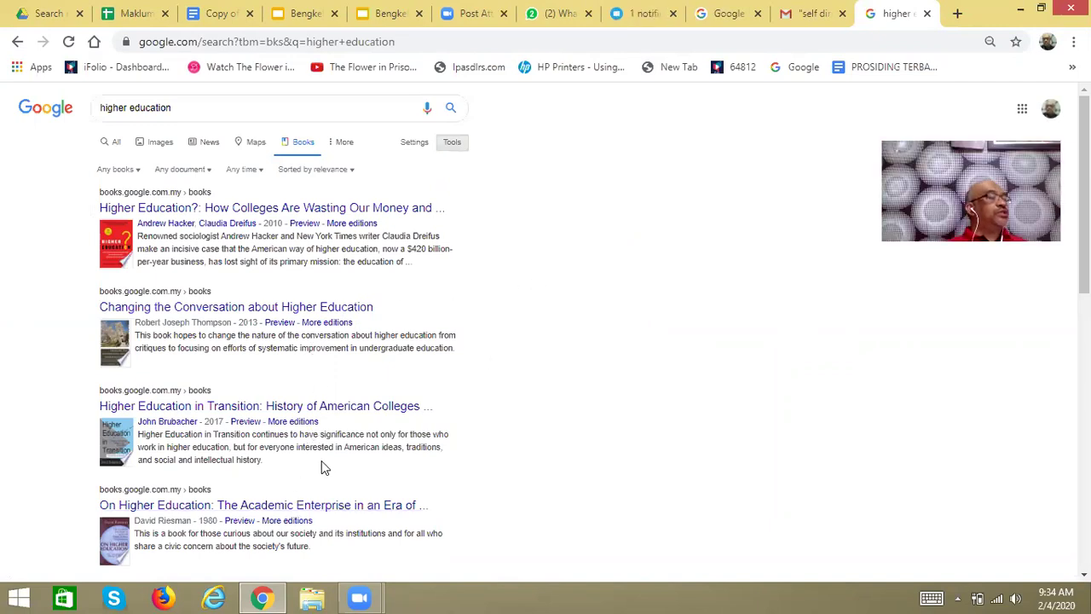
- Open the first result, "Higher Education?: How Colleges Are Wasting Our Money", and browse its contents page and preview pages for highlighted search terms
click(286, 209)
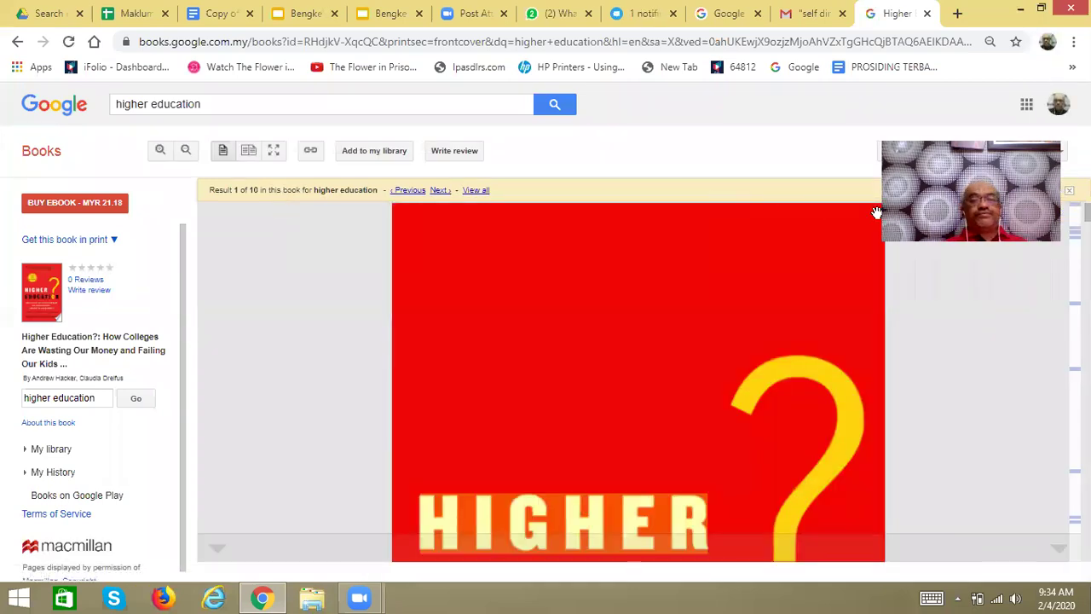
scroll(638, 382, down, 5)
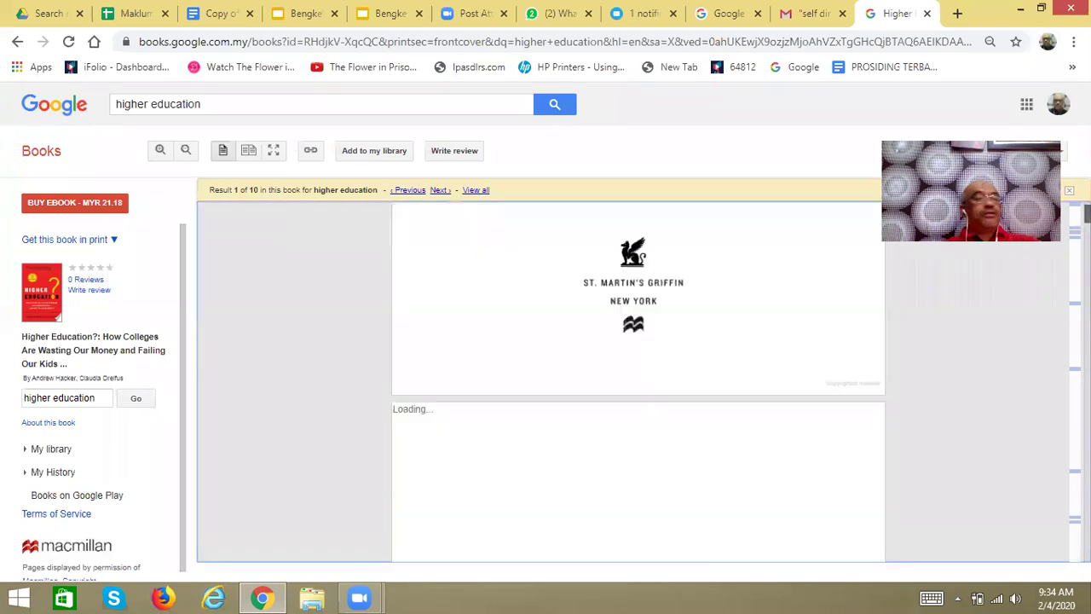
scroll(638, 382, down, 10)
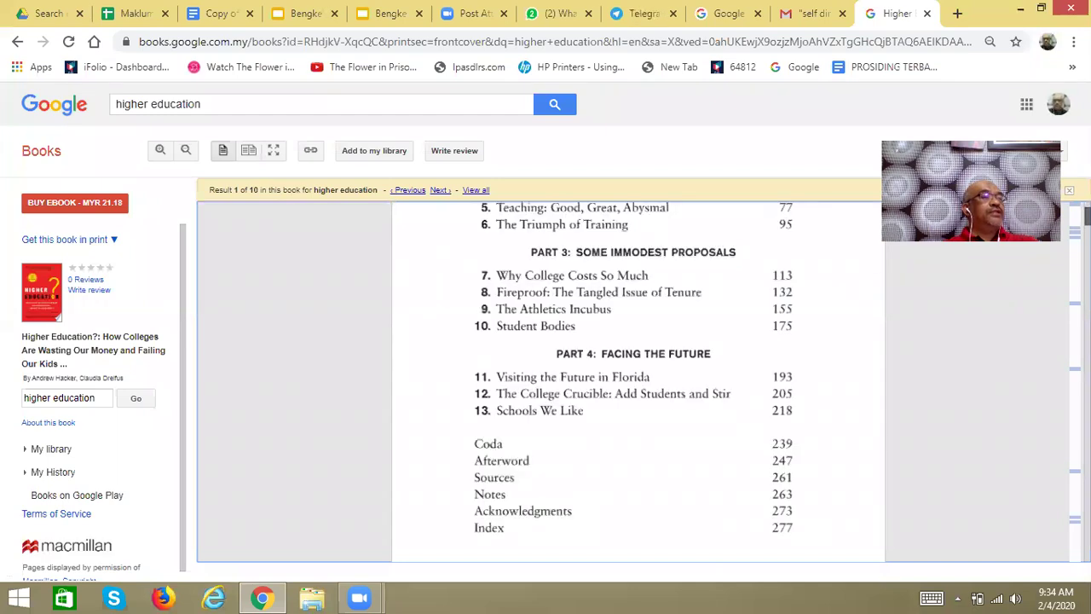
scroll(639, 382, down, 15)
drag(1088, 225, 1087, 216)
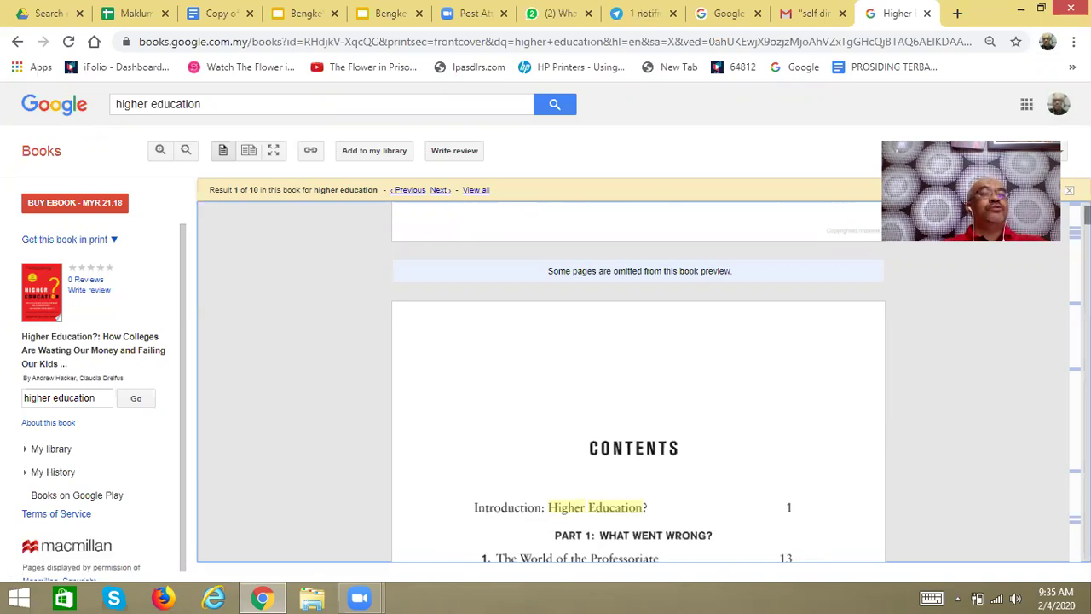
scroll(638, 380, down, 15)
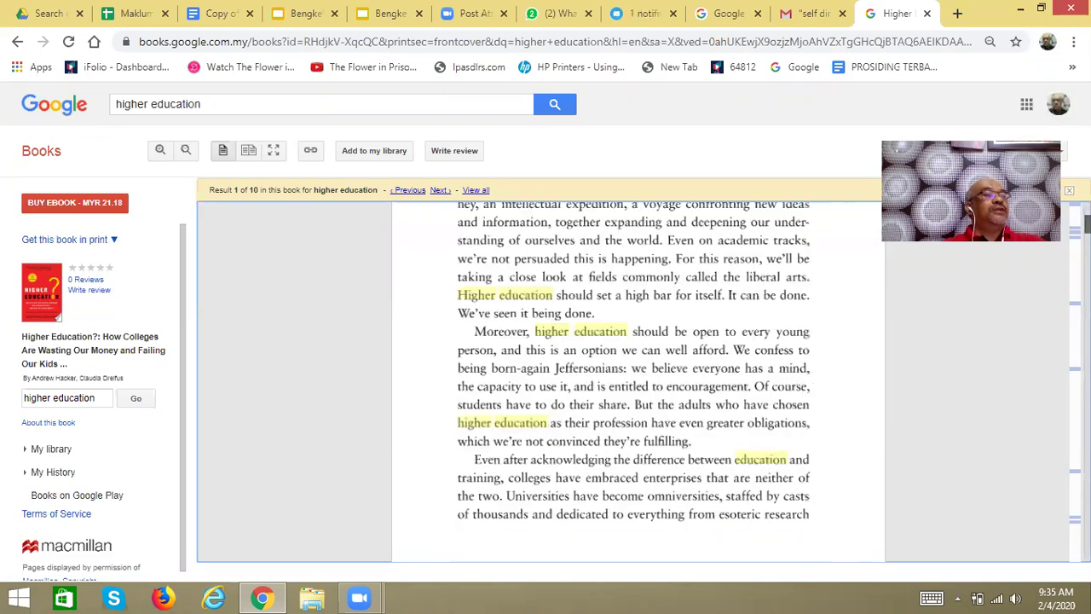
scroll(637, 381, down, 20)
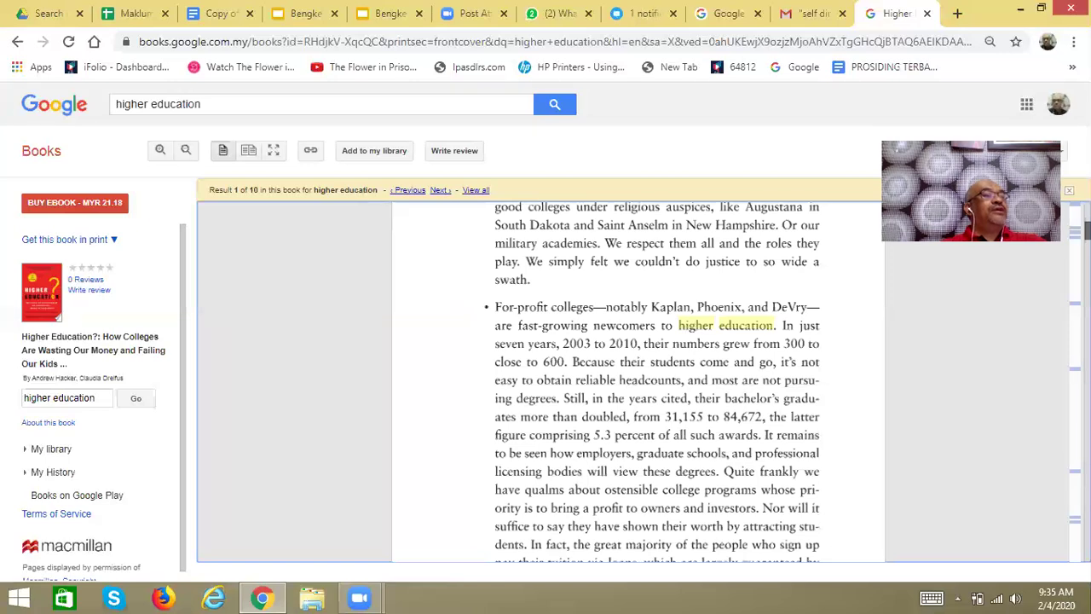
scroll(637, 381, down, 15)
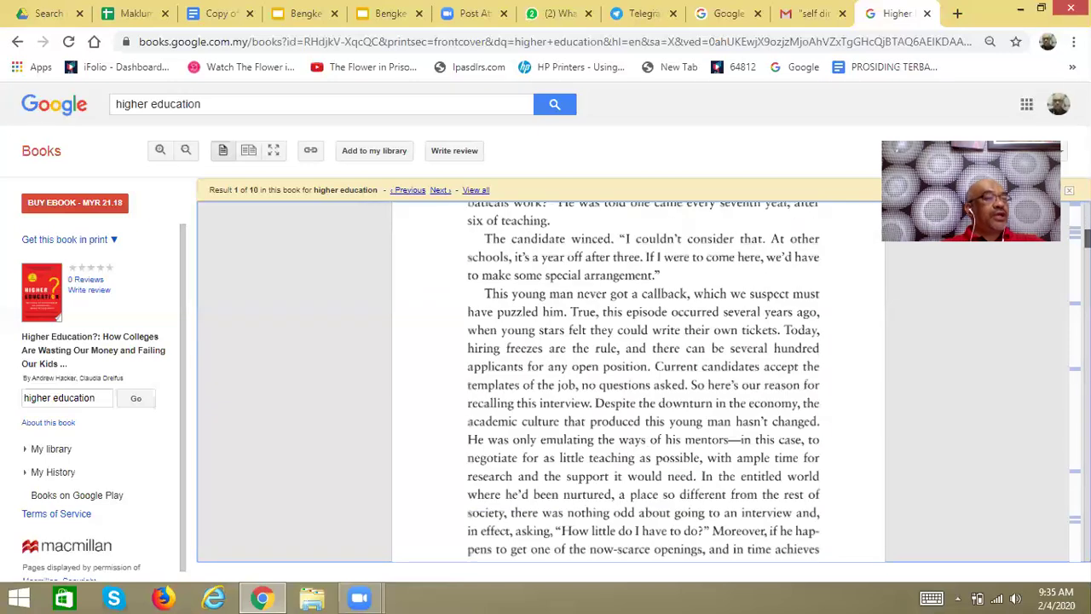
scroll(637, 381, up, 15)
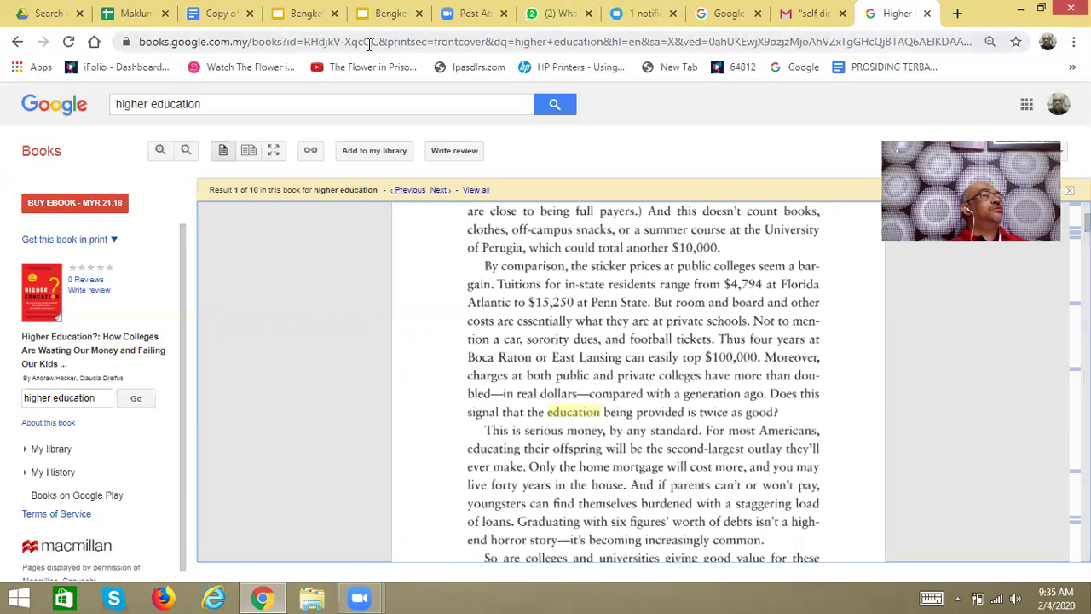
- Return to the higher education alert in Google Alerts and review the source types it can draw from
click(804, 14)
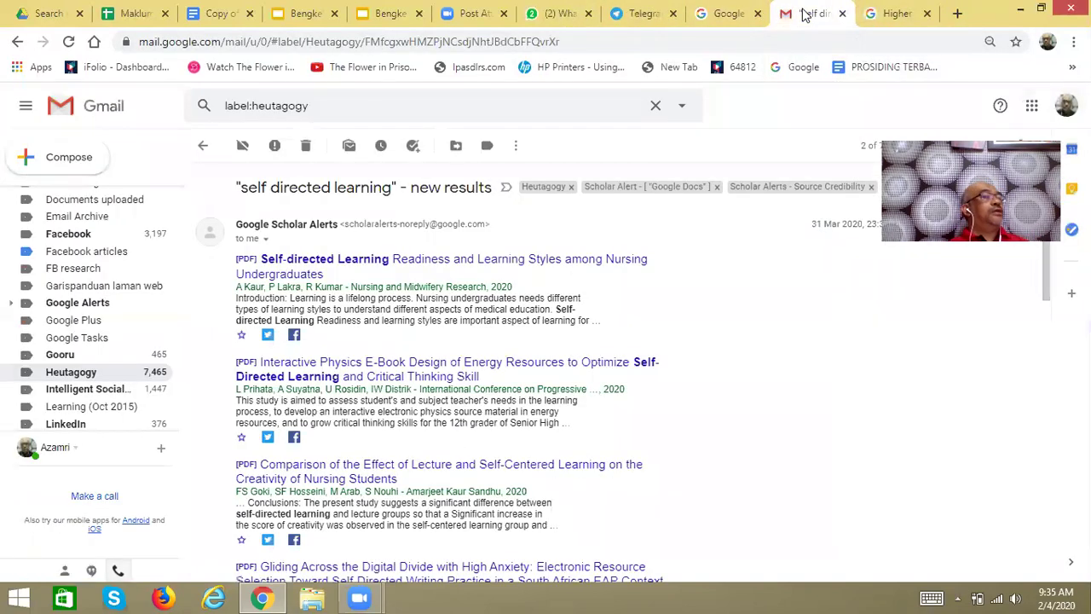
click(731, 15)
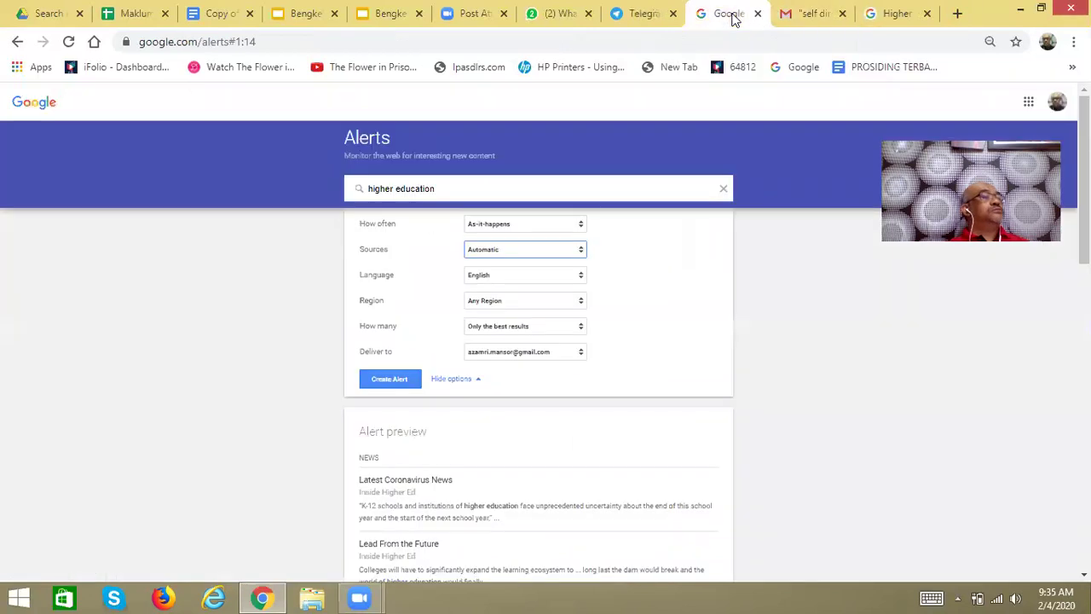
click(580, 253)
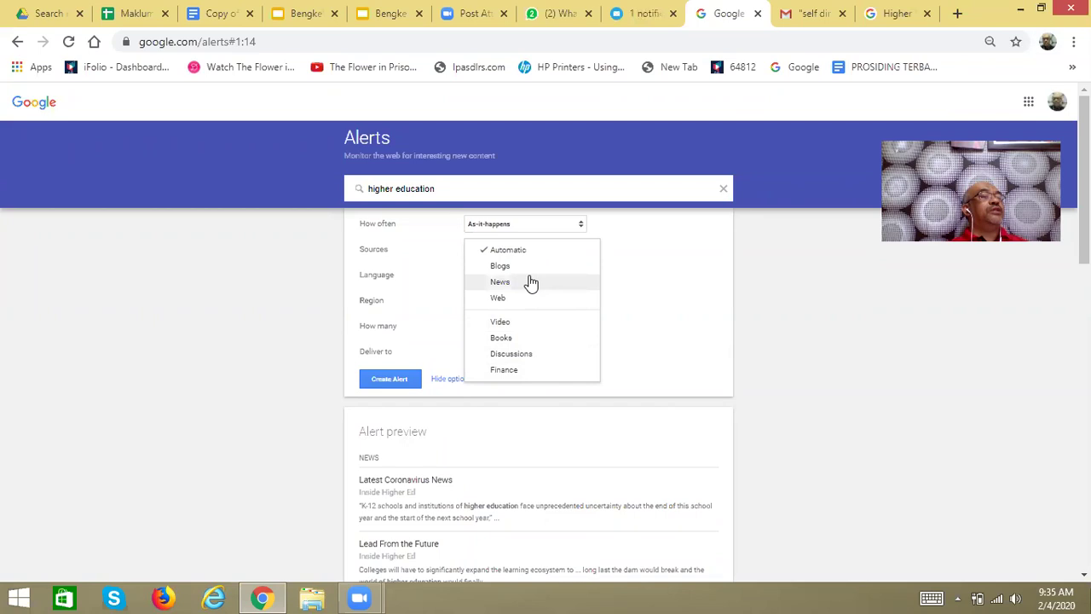
click(656, 244)
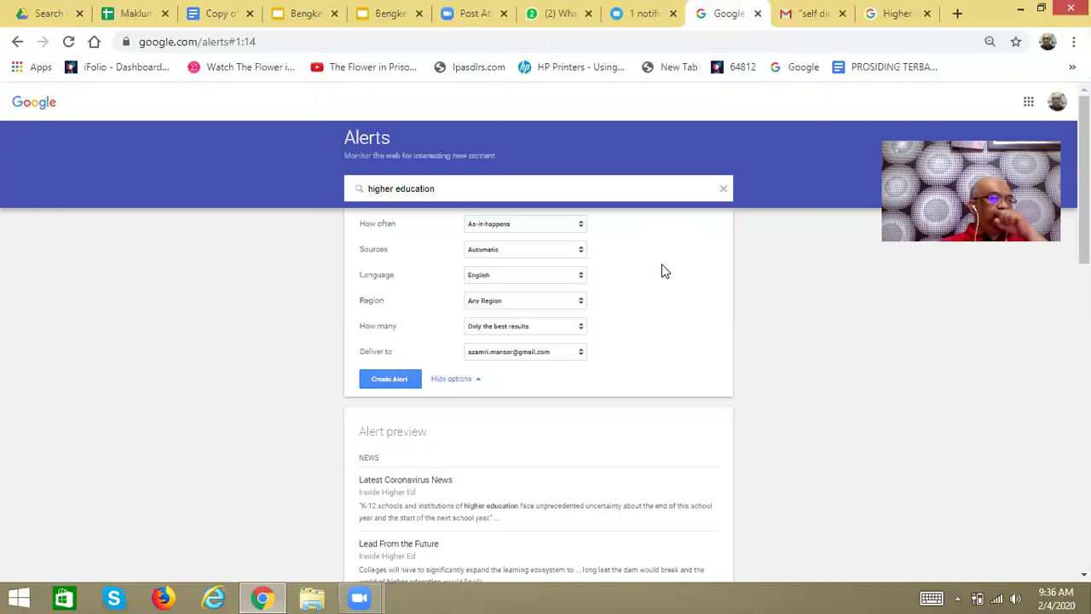
- Review the alert's available languages and its choices for how many results to include
click(580, 276)
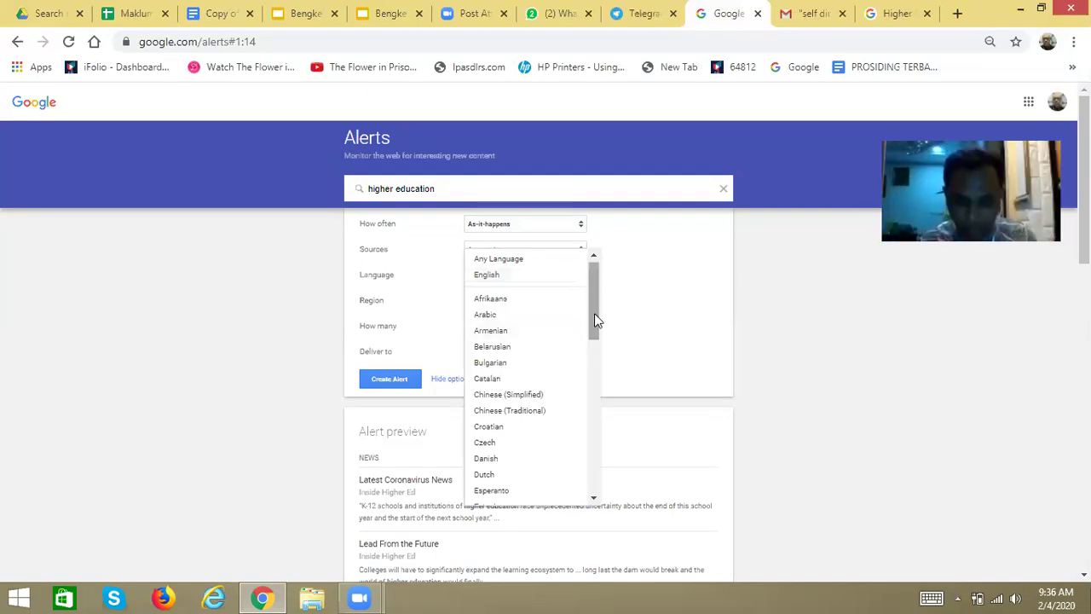
drag(596, 317, 615, 426)
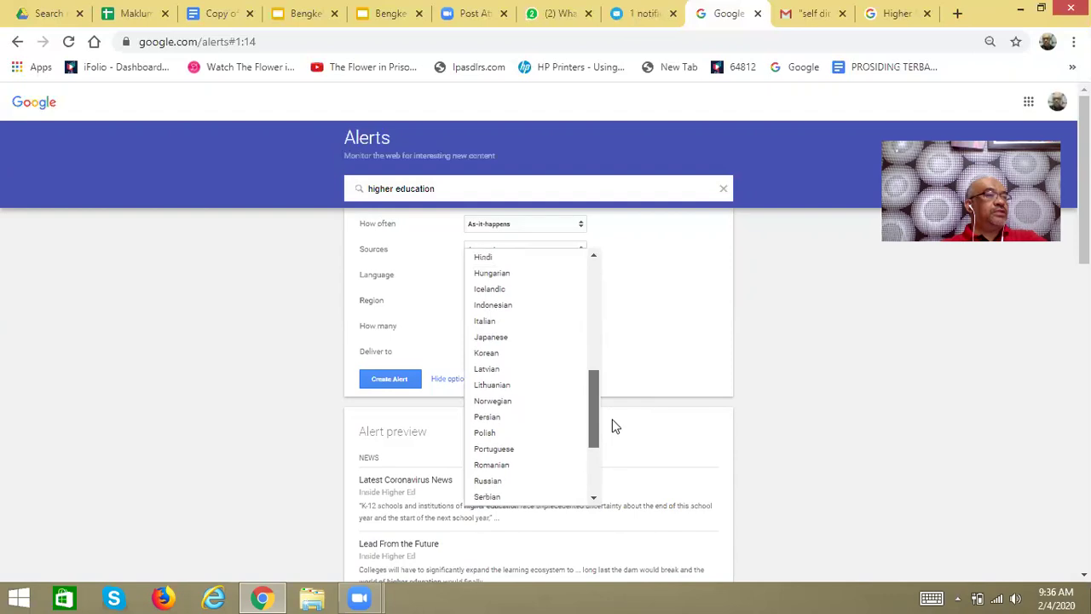
click(645, 321)
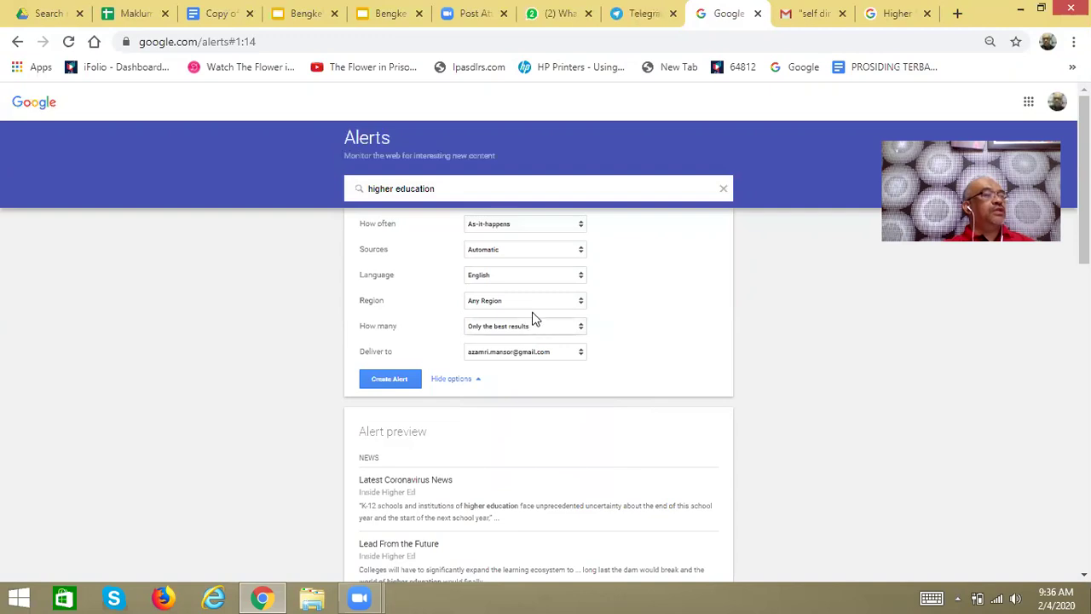
click(579, 331)
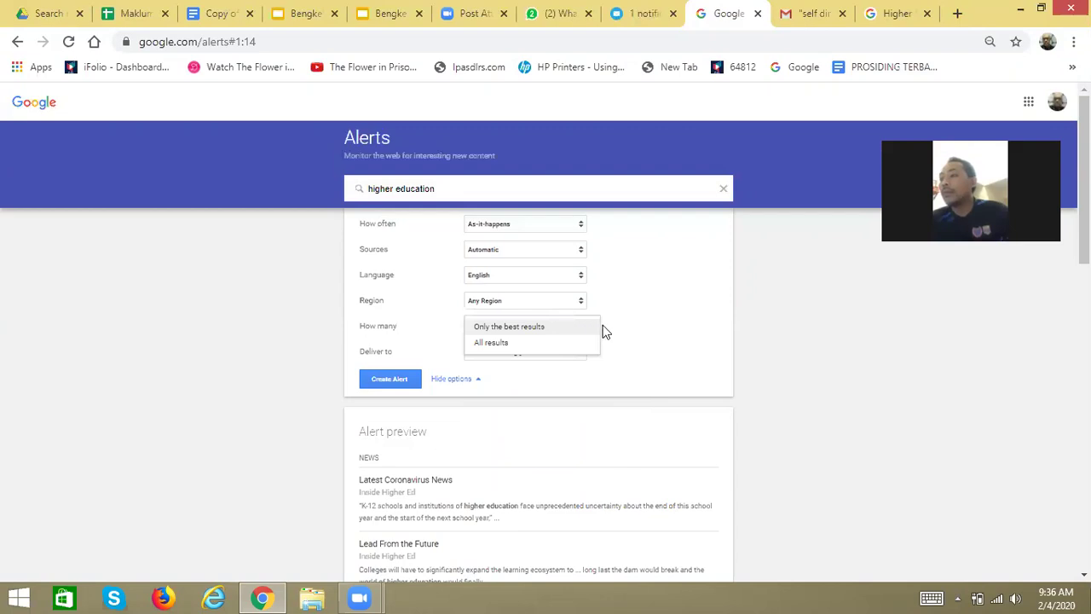
click(636, 325)
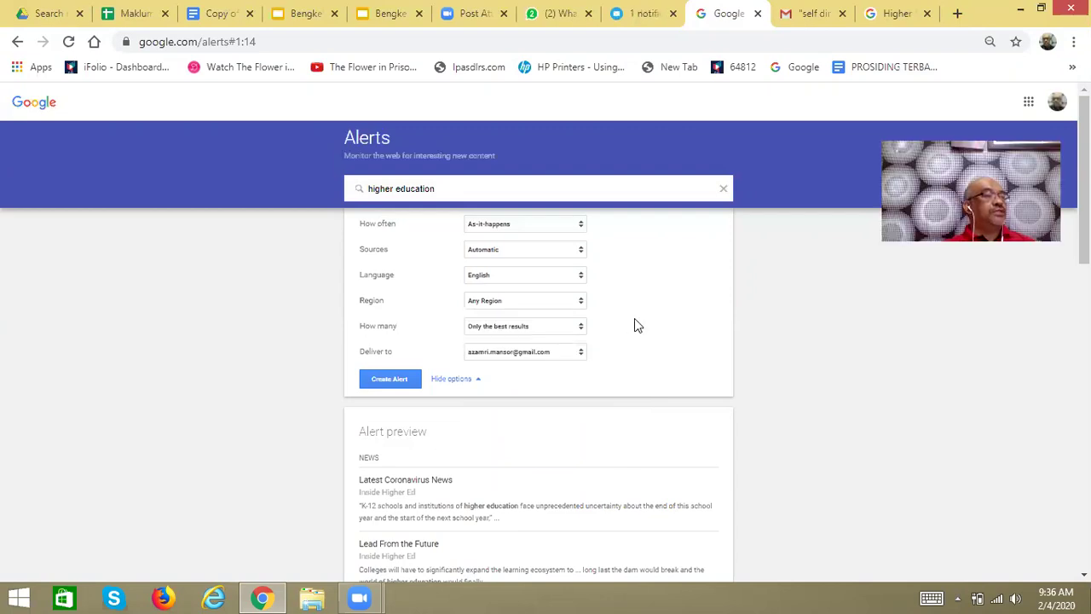
- Review where the alert can be delivered, keep the Gmail address, and collapse the alert options
click(583, 357)
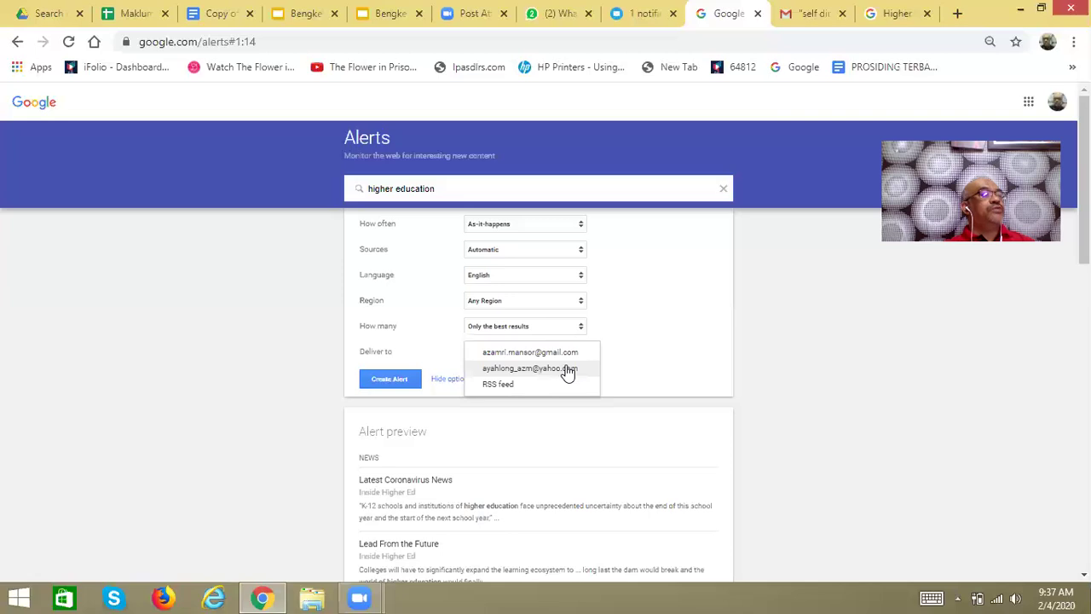
click(569, 355)
click(574, 356)
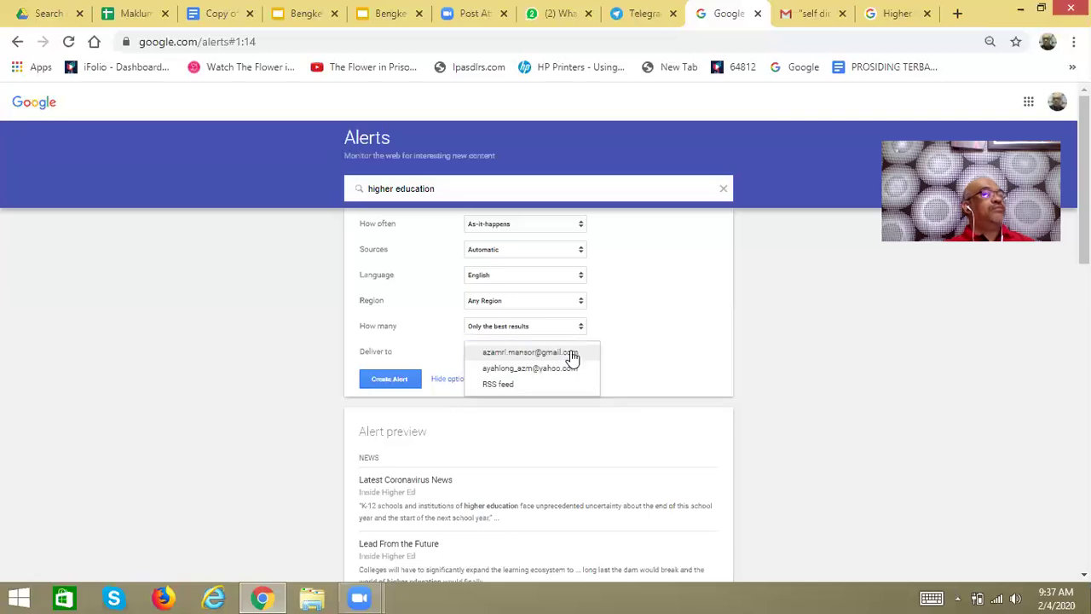
click(642, 347)
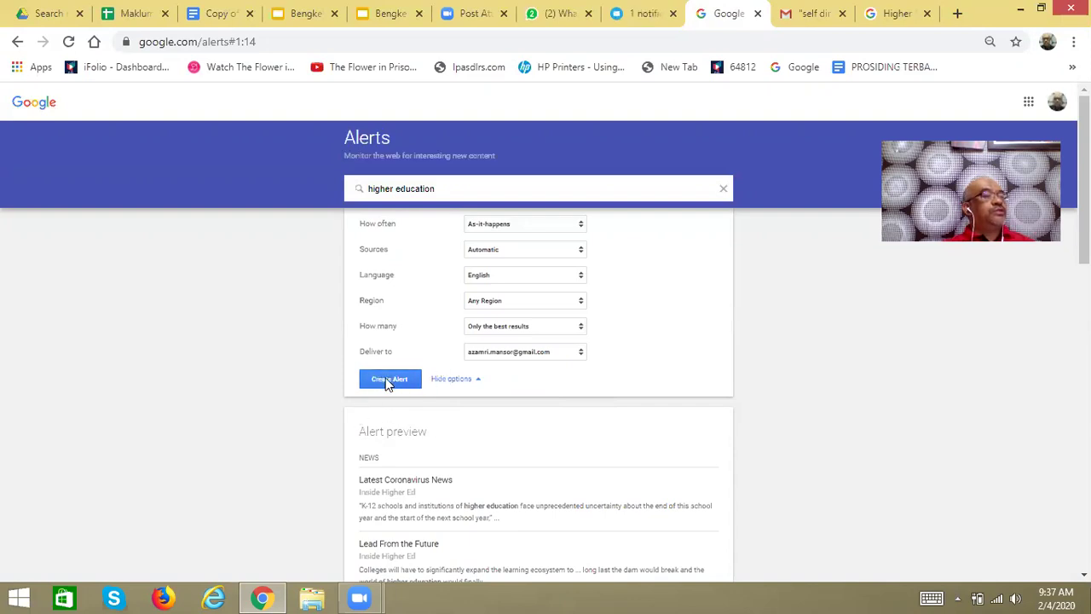
click(479, 380)
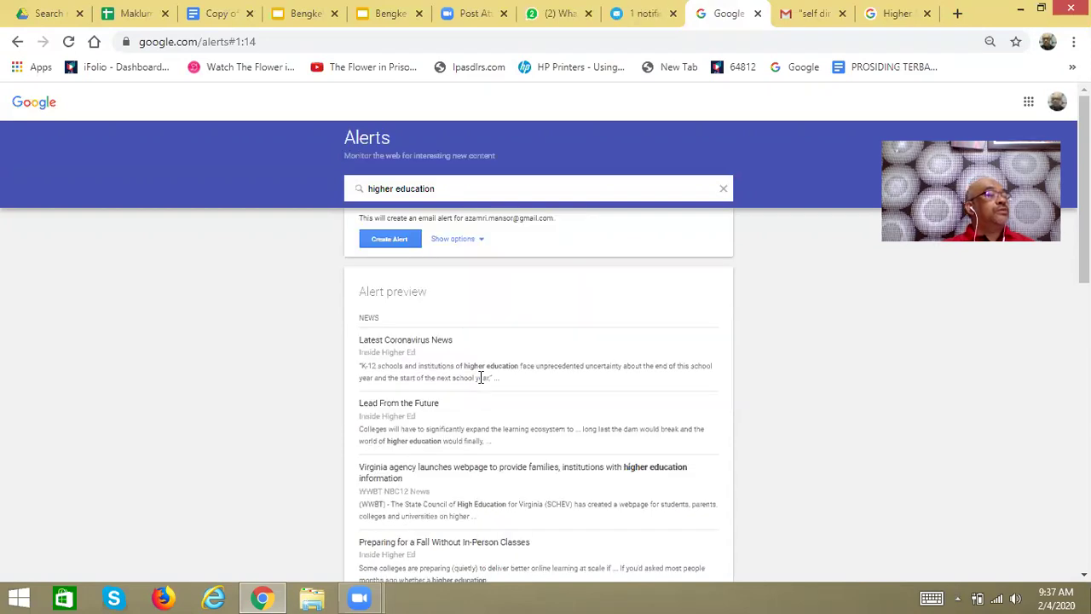
- Create the higher education alert with the chosen settings
click(390, 240)
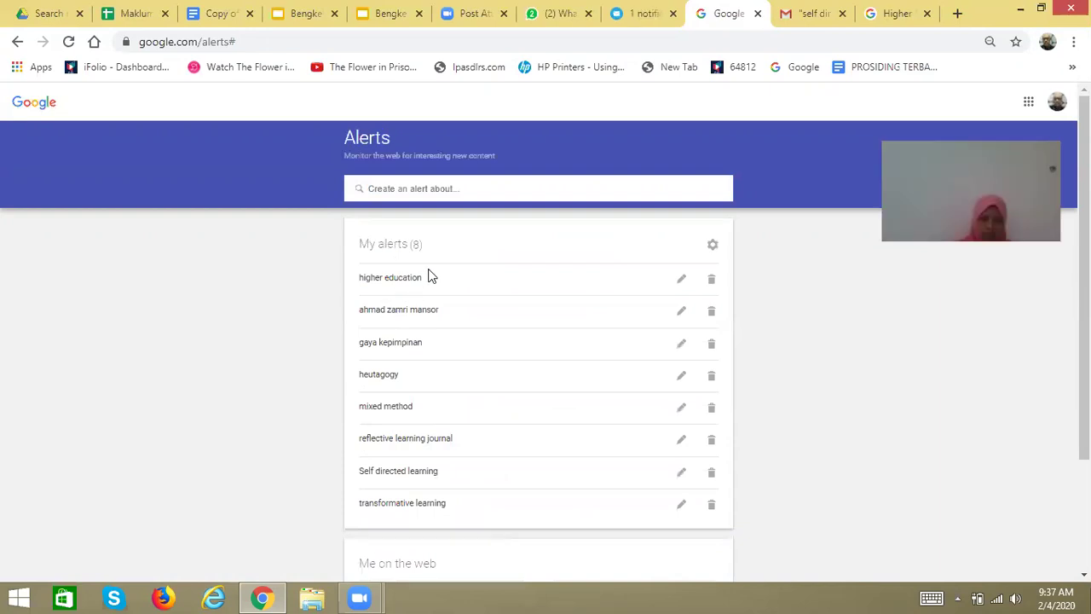
- Switch to Gmail, close the open self directed learning message, and check the Google Alerts label for alert emails
click(814, 14)
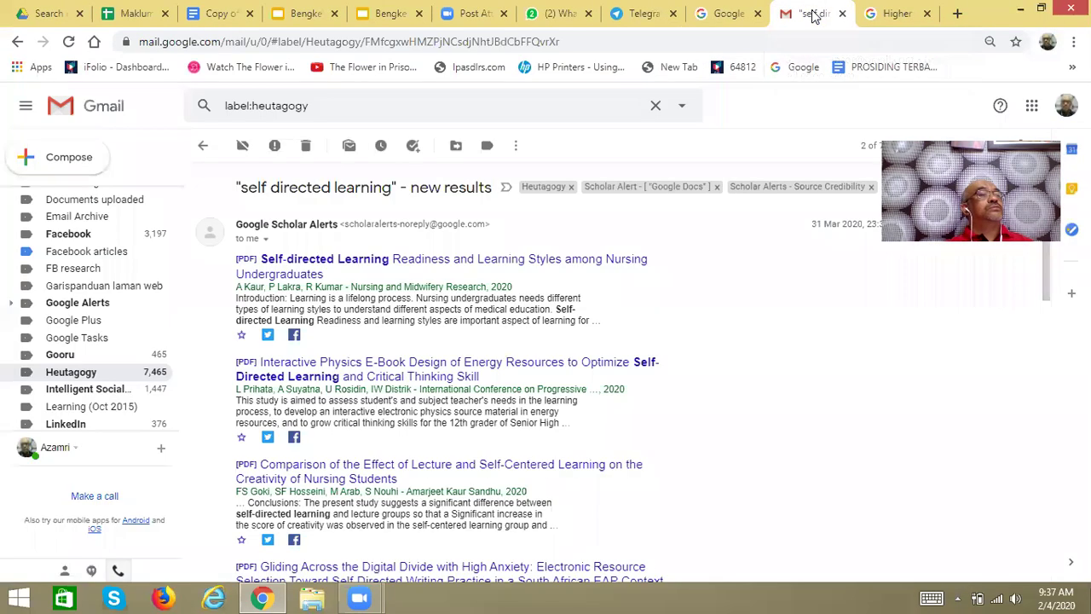
click(897, 15)
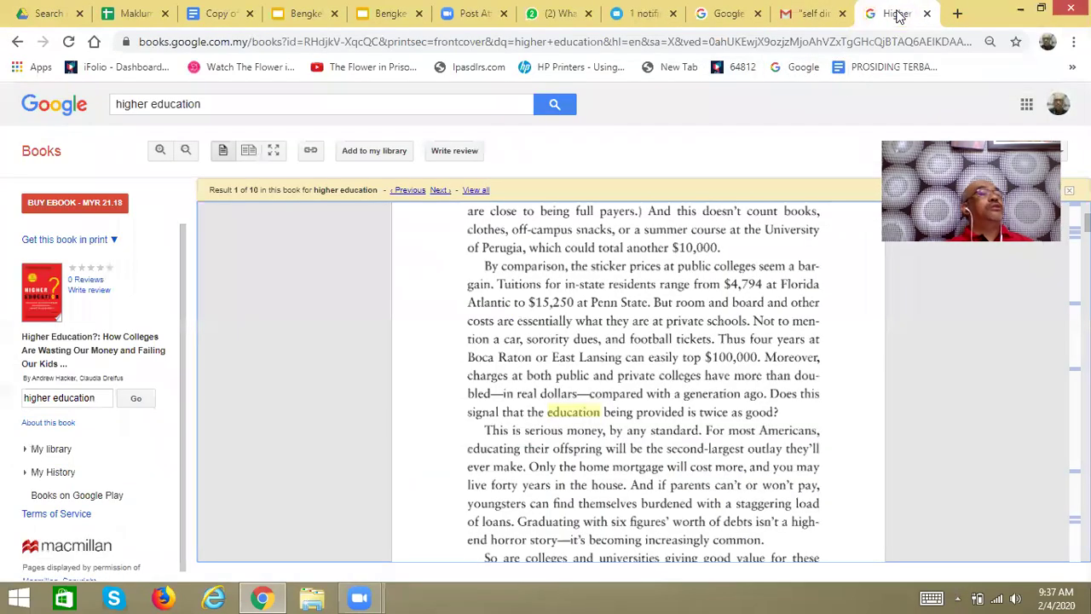
click(790, 18)
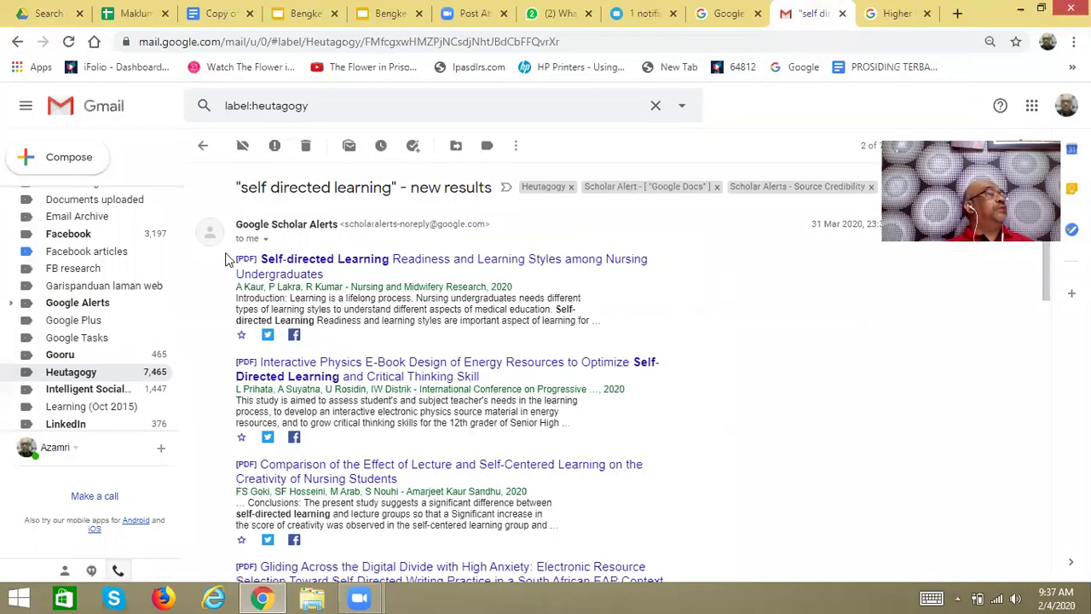
click(203, 148)
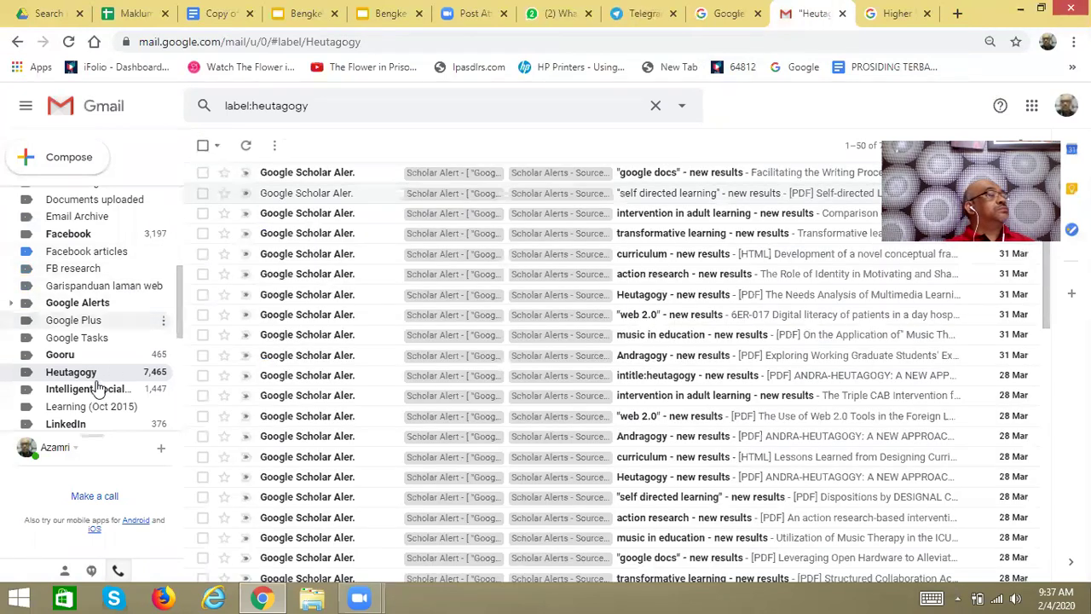
click(99, 308)
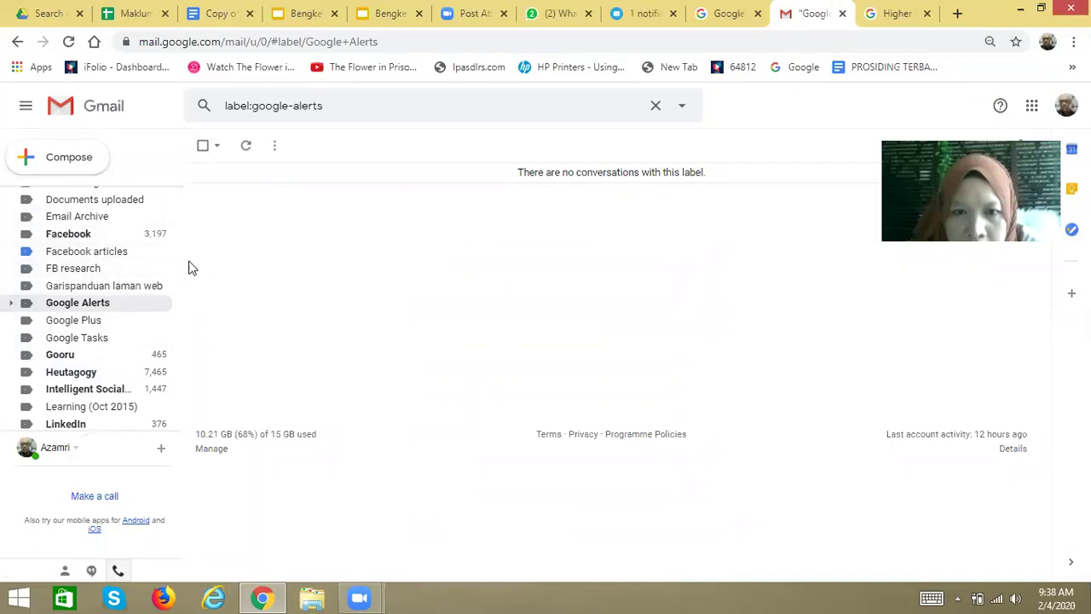
- Look through Gmail's Inbox, Social category and Academia.edu label for alert emails, and return to the Google Alerts list
drag(179, 278, 182, 184)
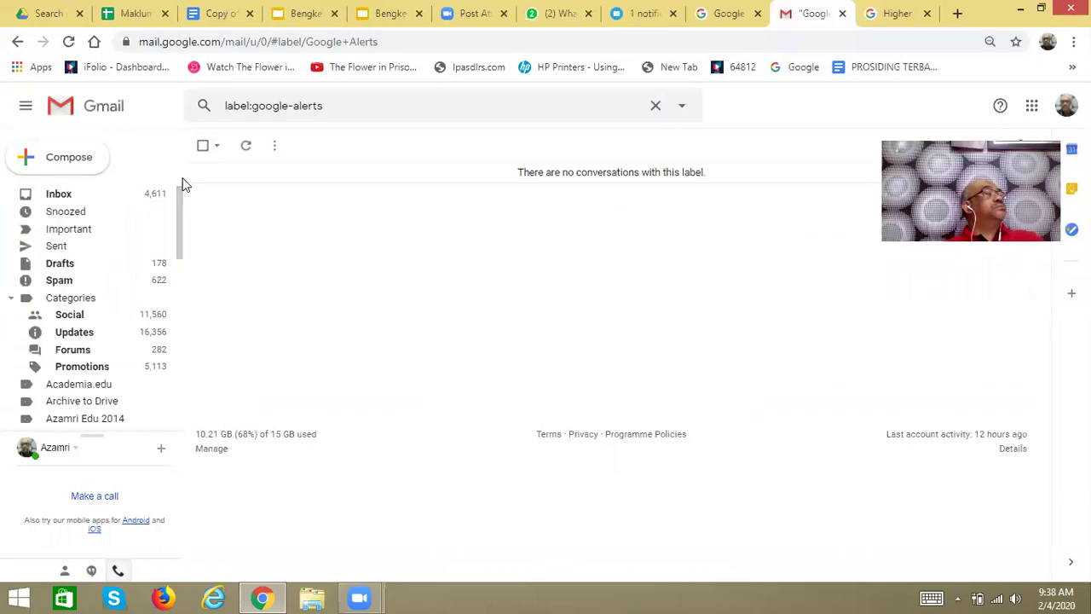
click(75, 195)
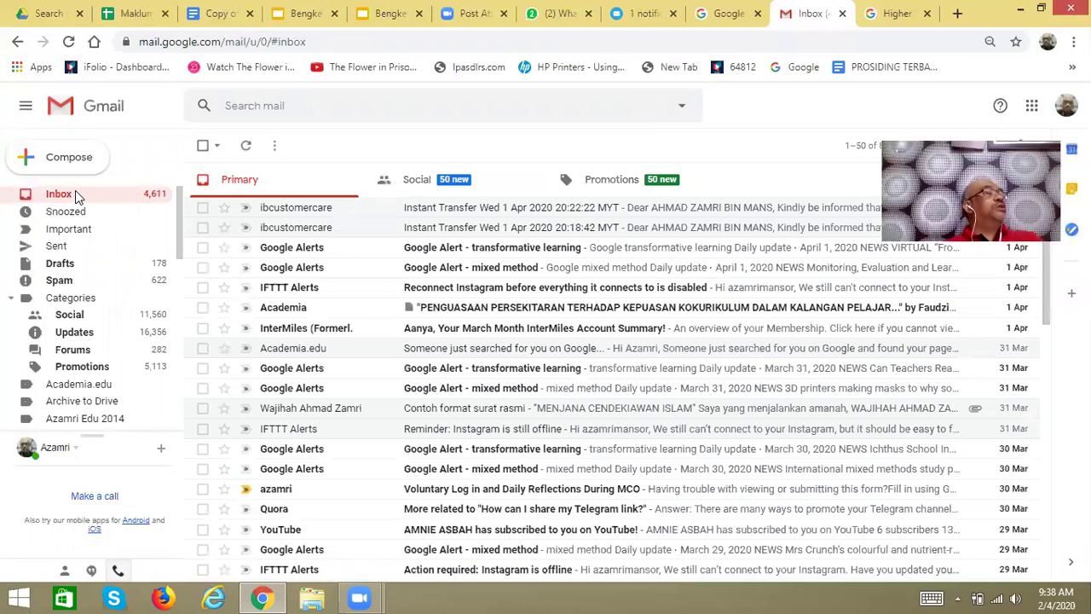
click(73, 318)
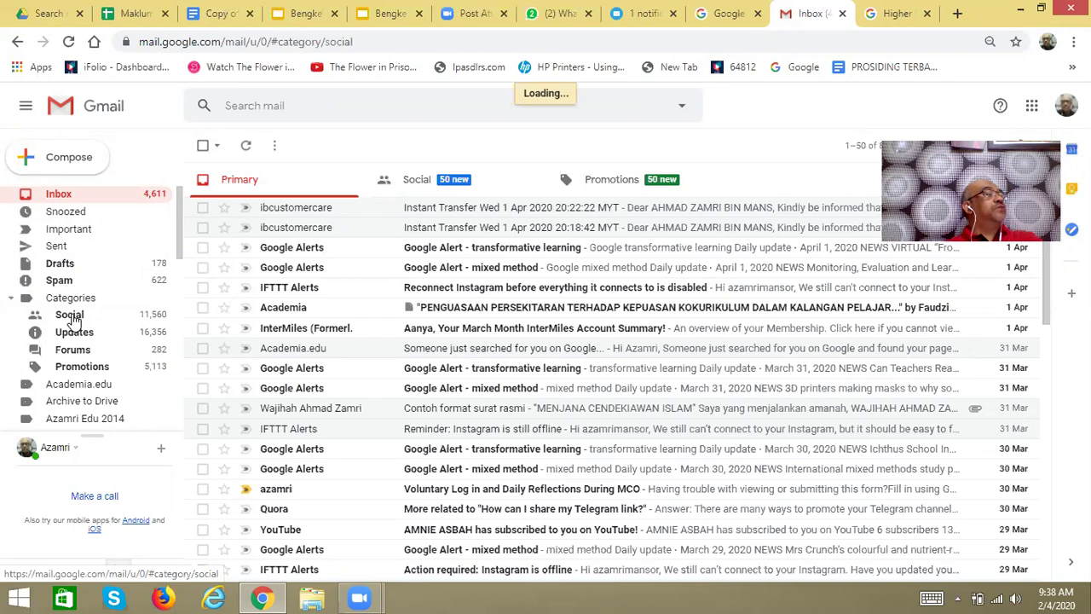
click(76, 388)
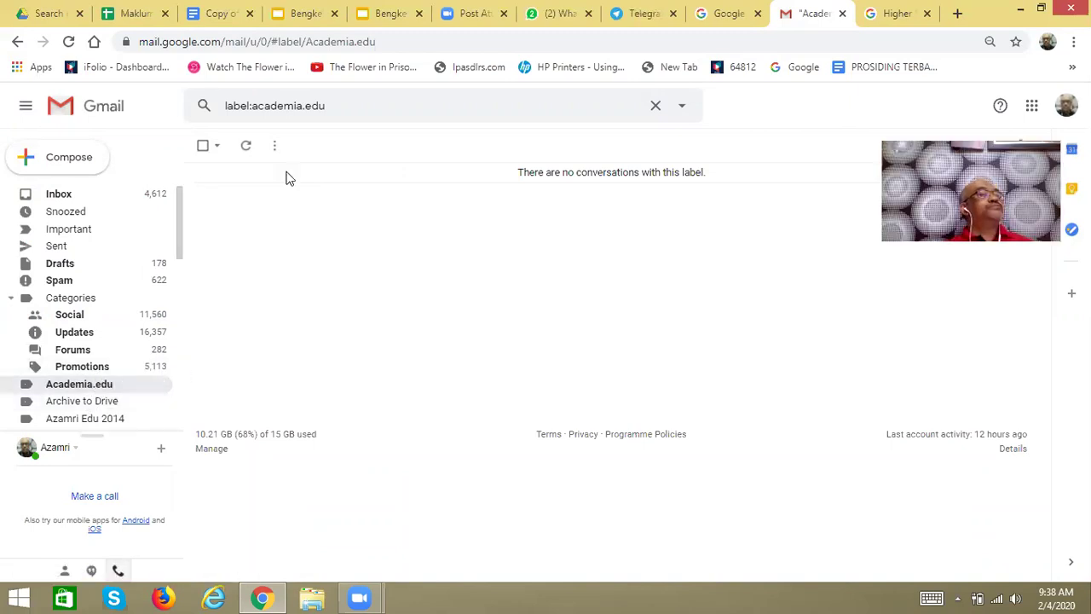
click(729, 20)
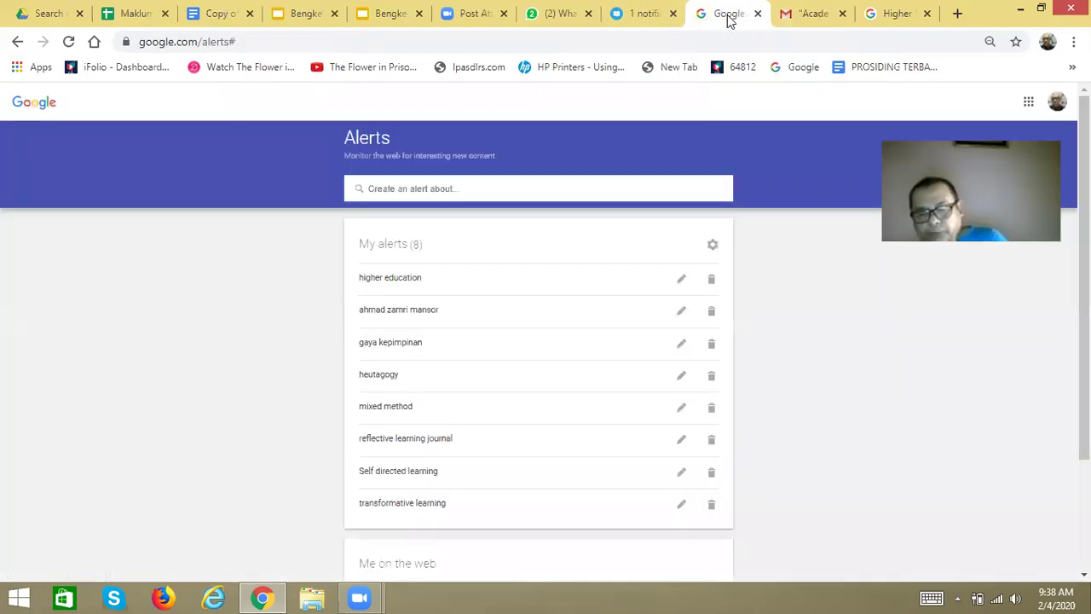